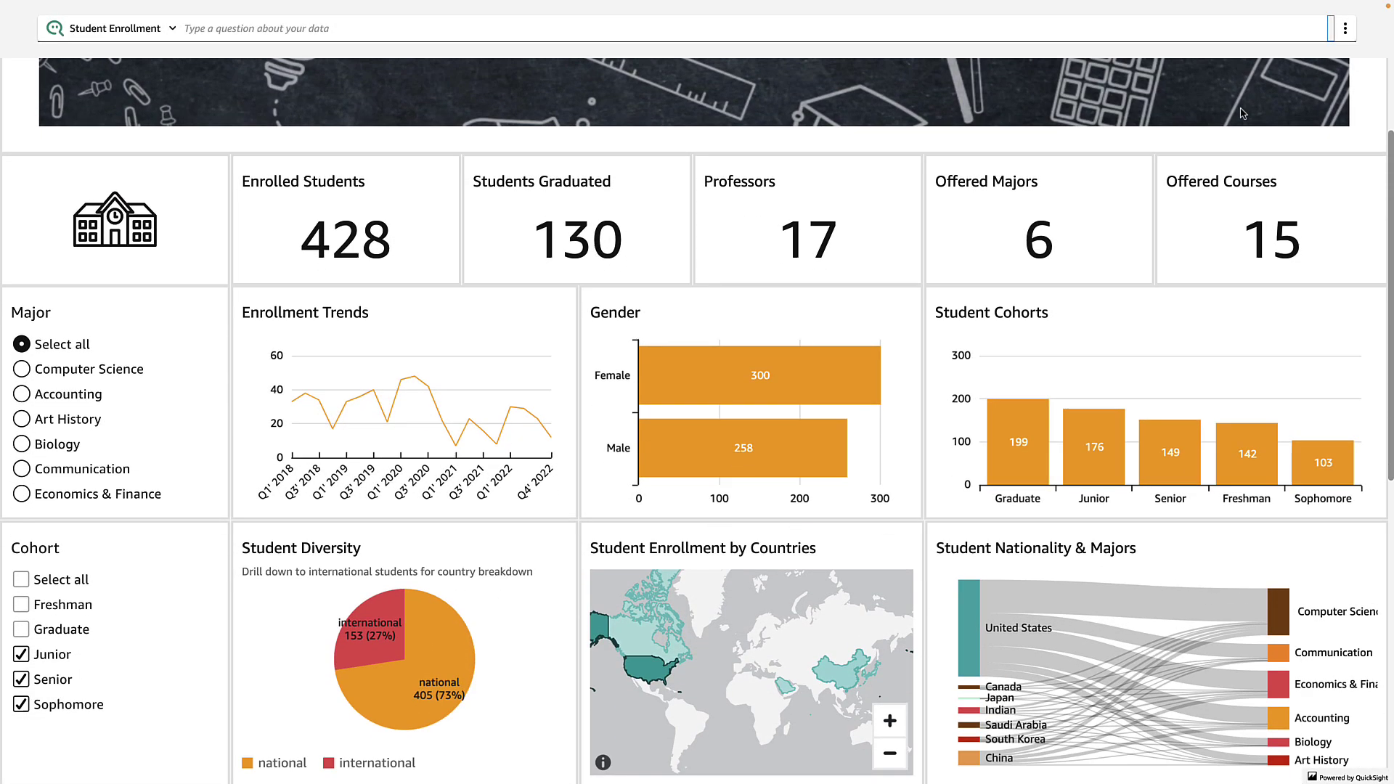
- Scroll down the Student Enrollment dashboard to reach the topic's Q questions
scroll(1240, 112, "down", 4)
scroll(1241, 113, "down", 4)
- Filter user activity to negative-feedback questions and expand the international student rate comment
left_click(490, 28)
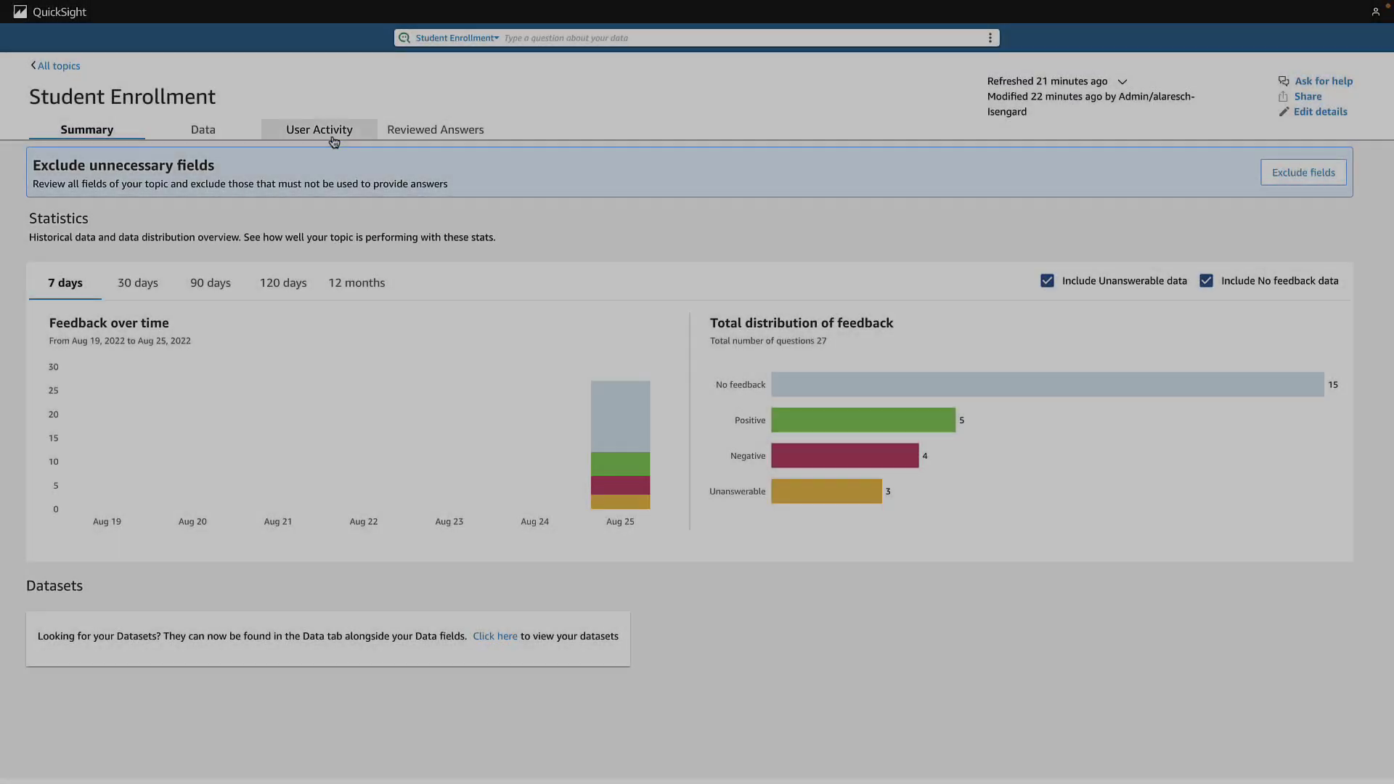
left_click(326, 130)
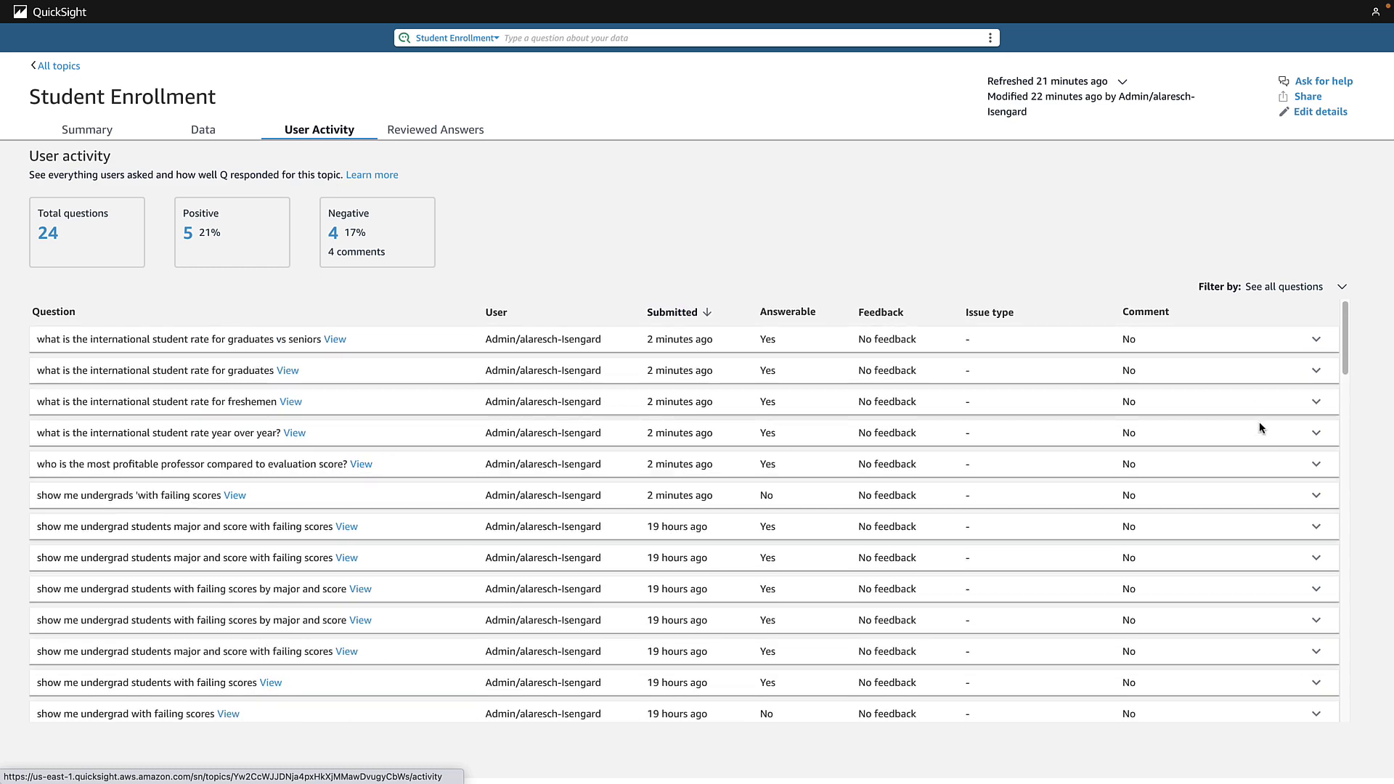
scroll(1259, 421, "down", 2)
scroll(1261, 429, "down", 3)
scroll(1261, 429, "down", 3)
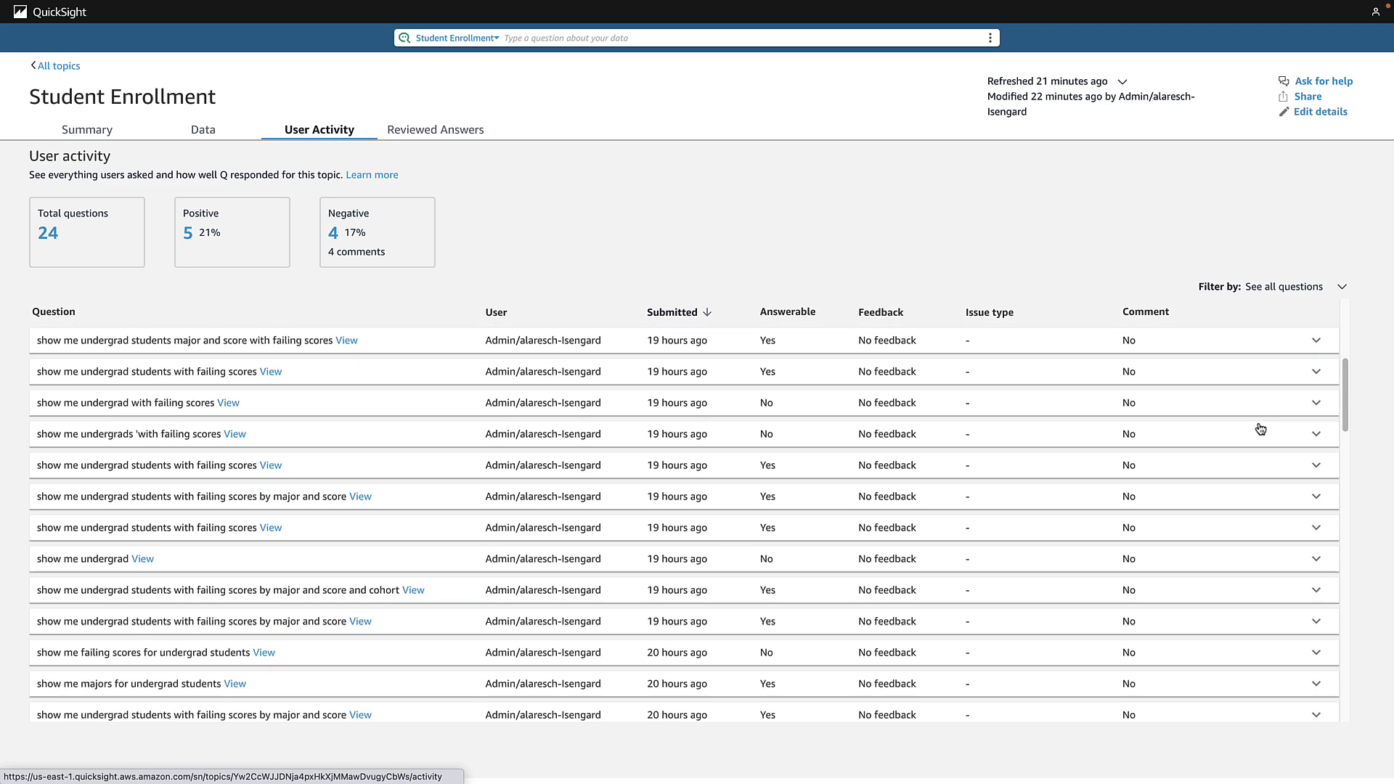
scroll(1260, 429, "down", 4)
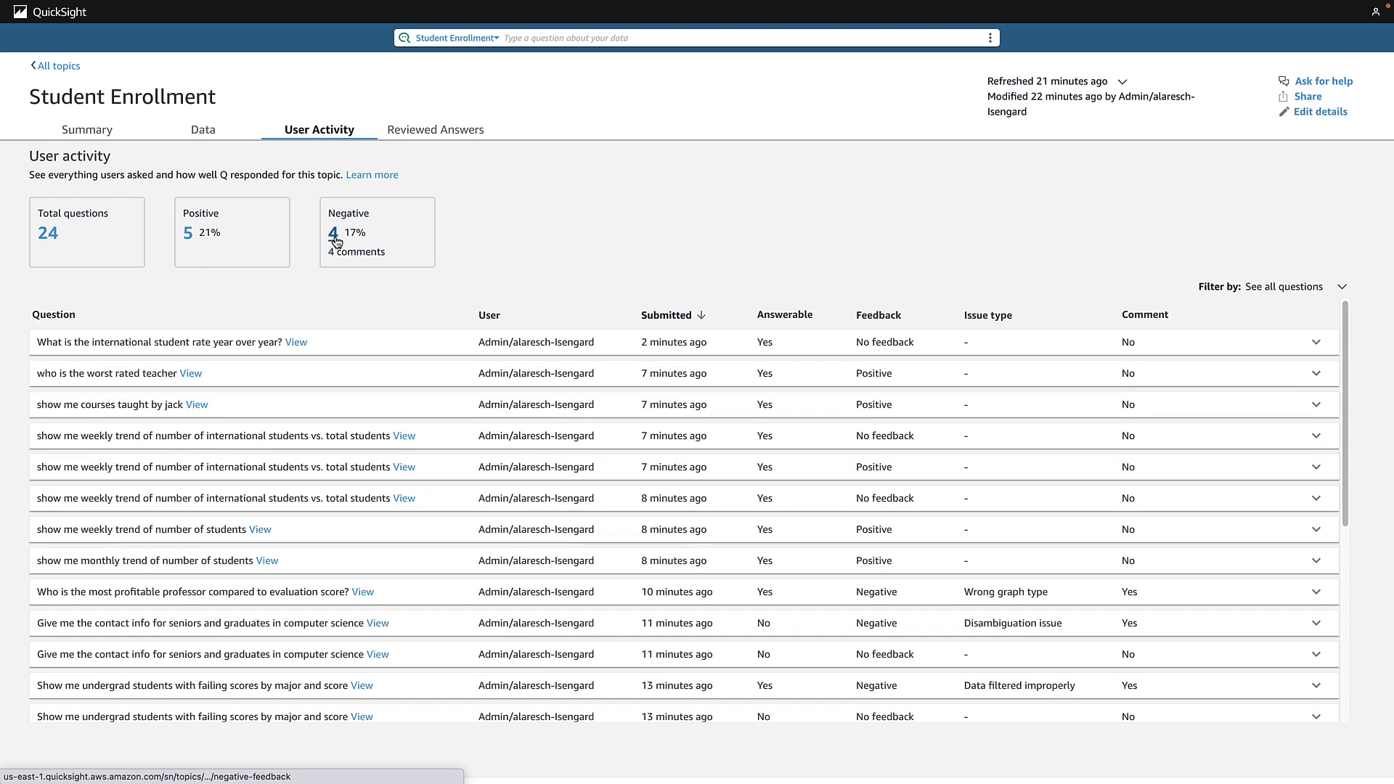
left_click(332, 235)
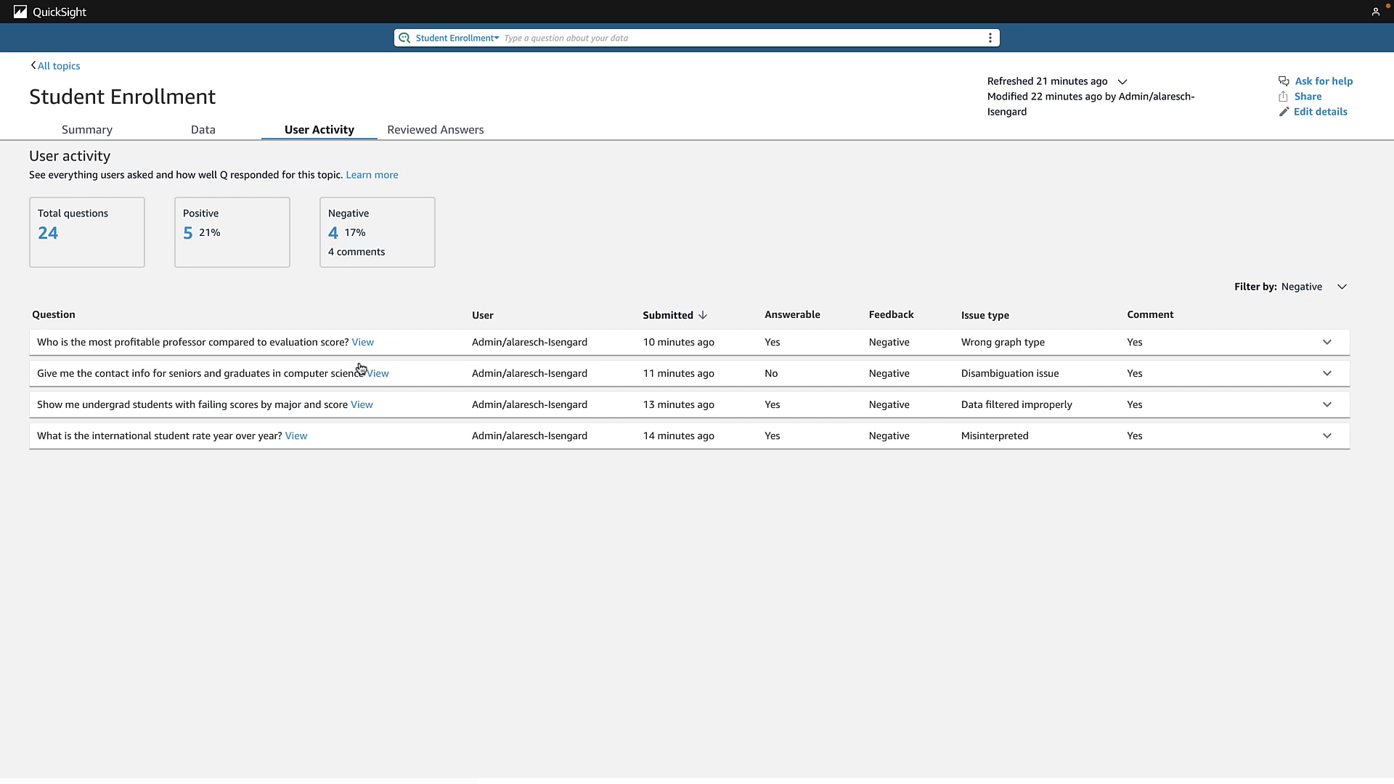
left_click(345, 437)
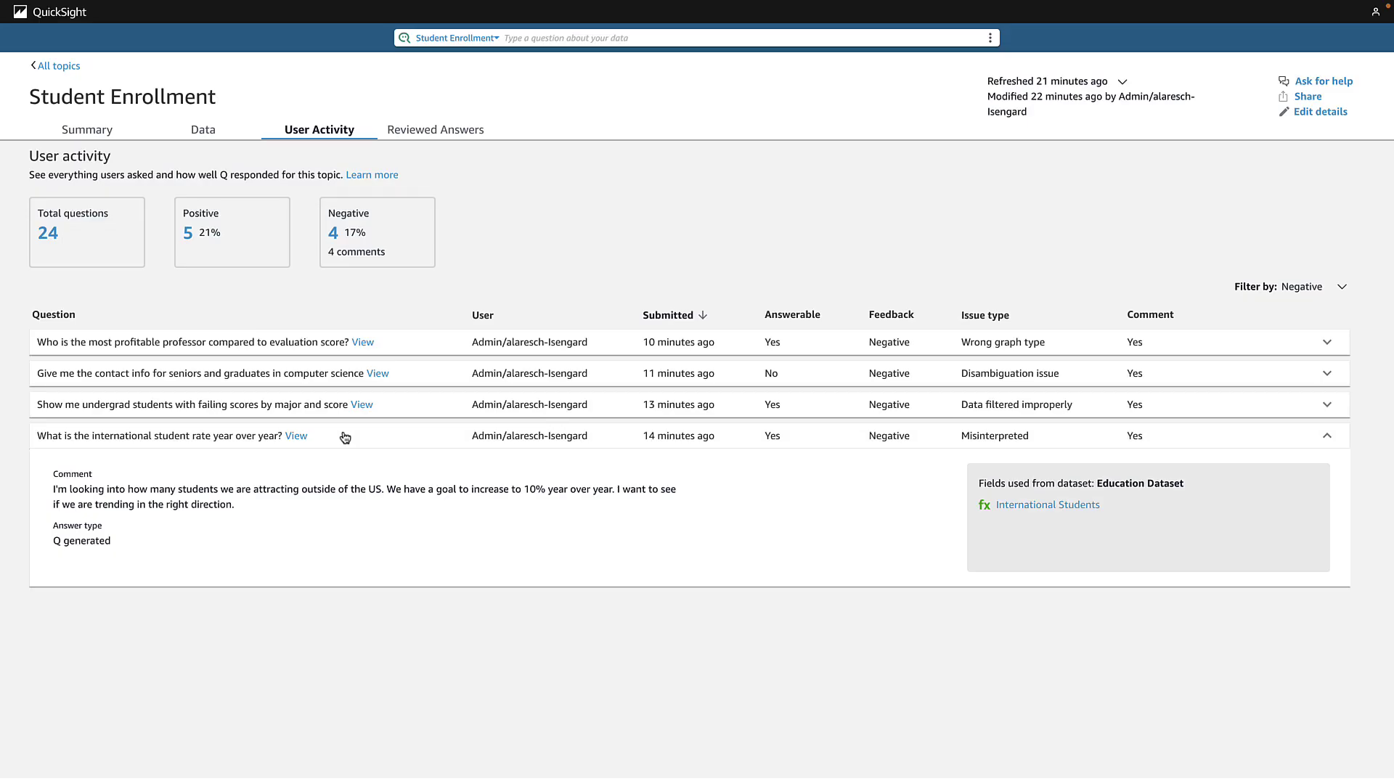
- Save an International Student Rate field as count({International Students})/count({Student Id})
left_click(204, 129)
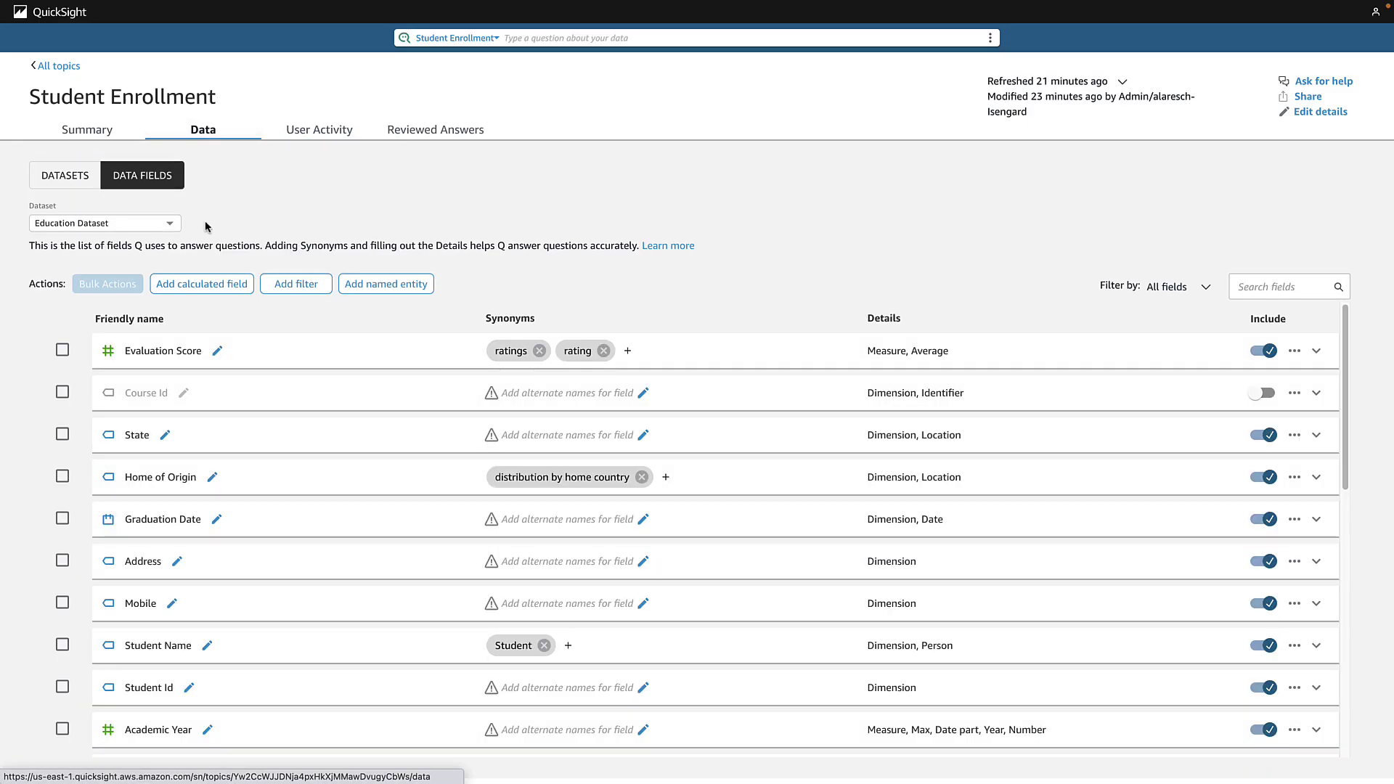
left_click(201, 285)
left_click(157, 26)
type("International Student Rate")
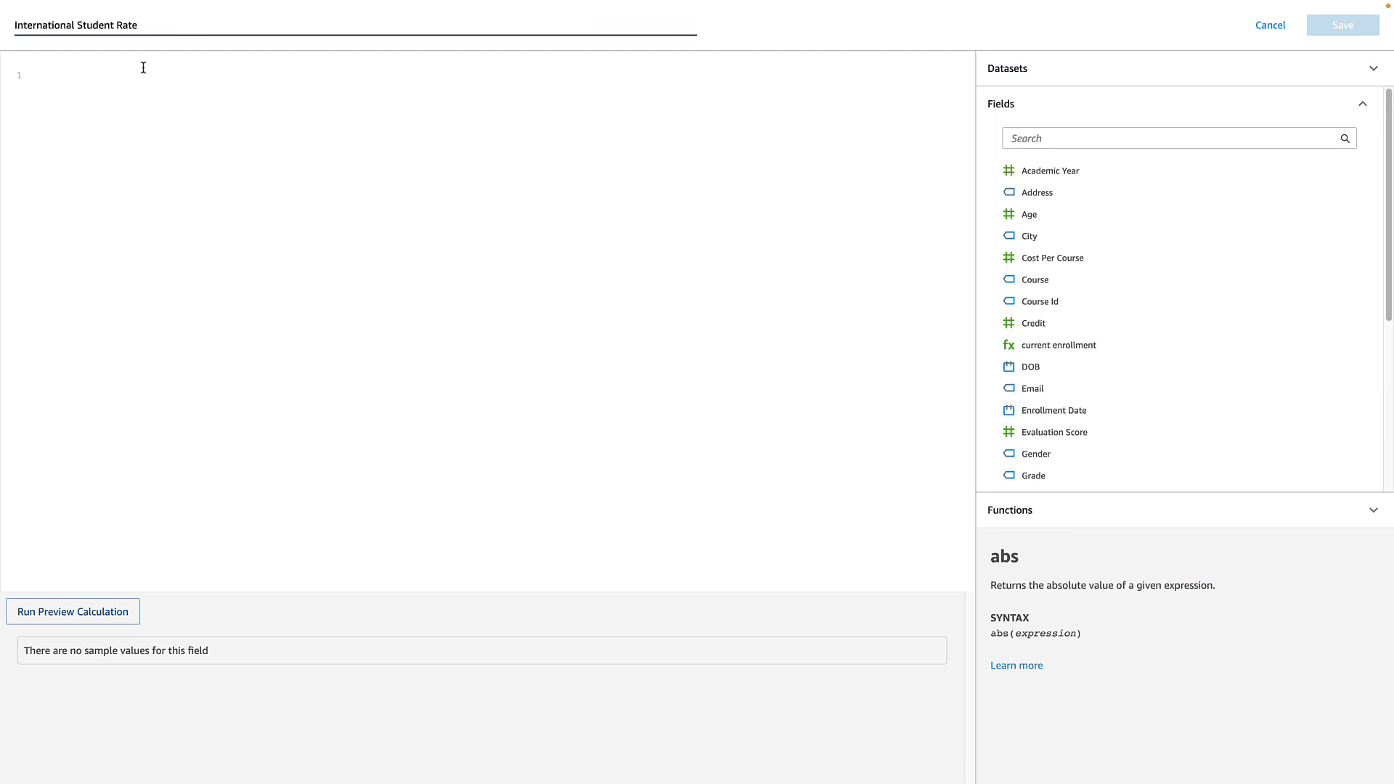
left_click(143, 67)
type("count({I")
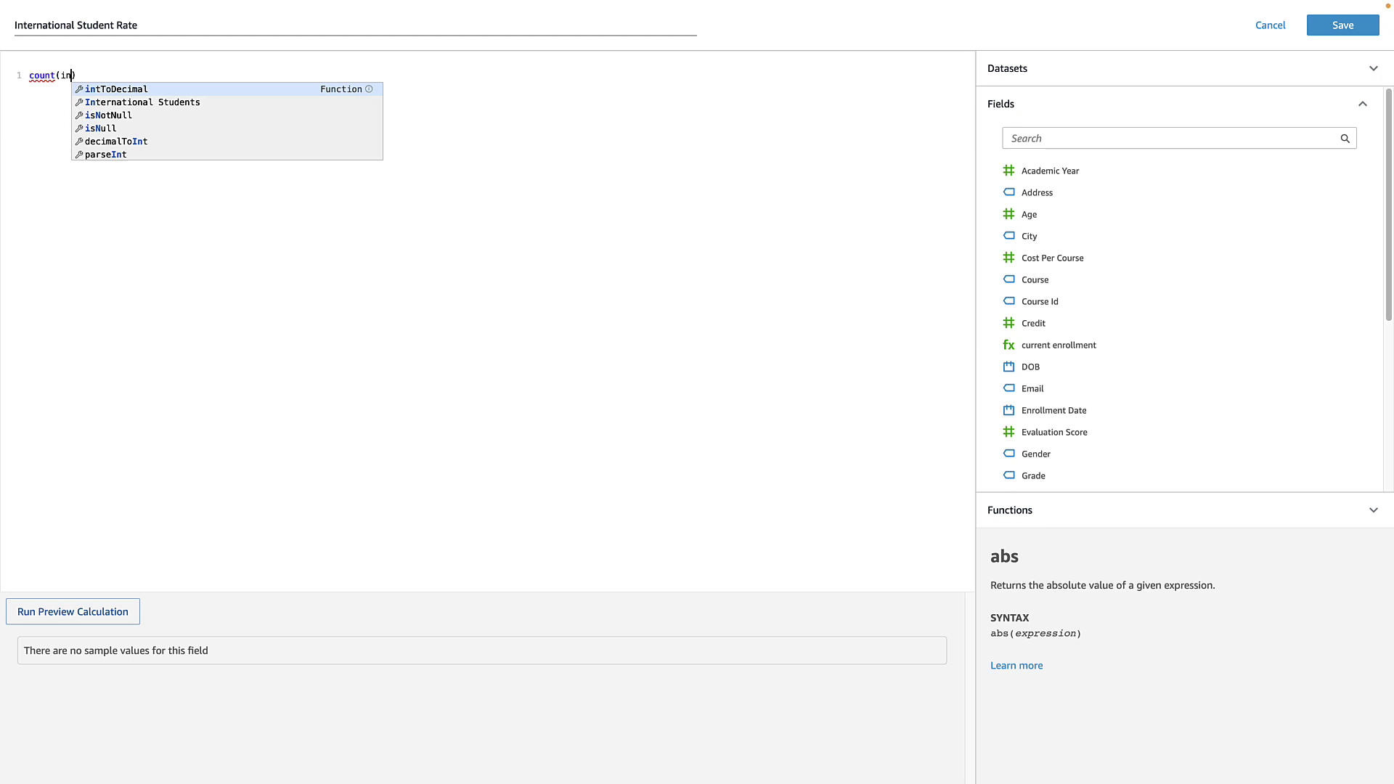
key("Return")
type("count(")
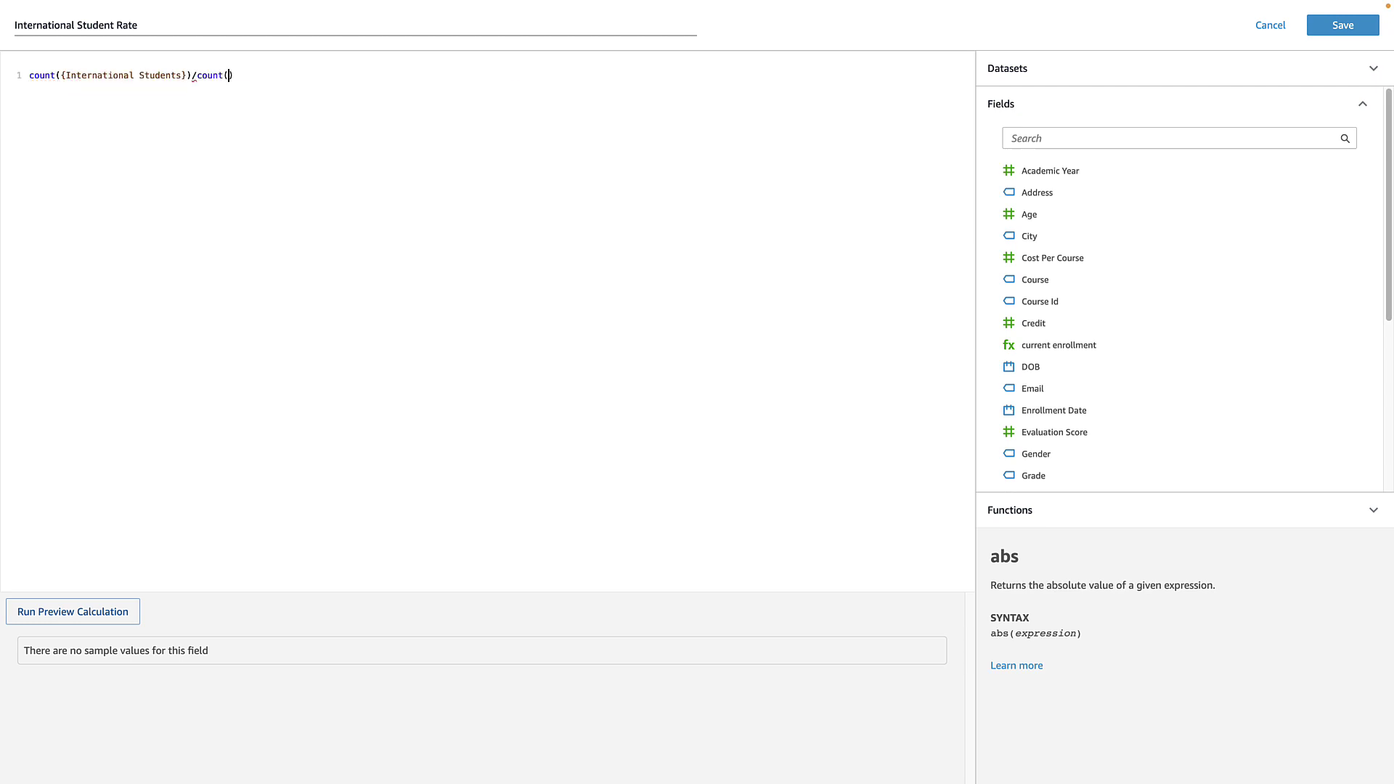
type("{Stu")
key("Down")
key("Return")
left_click(1371, 34)
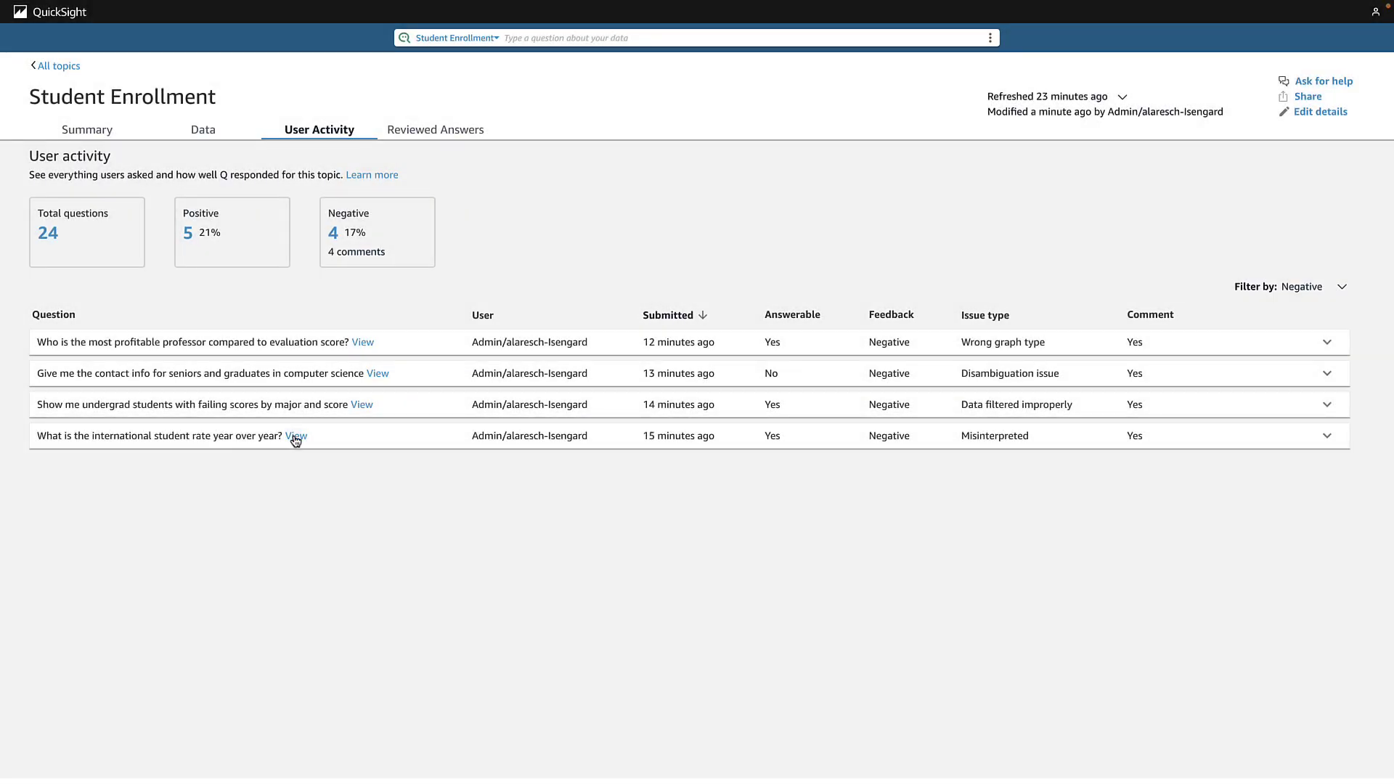
- Format the international student rate answer as a one-decimal percentage and mark it reviewed
left_click(295, 436)
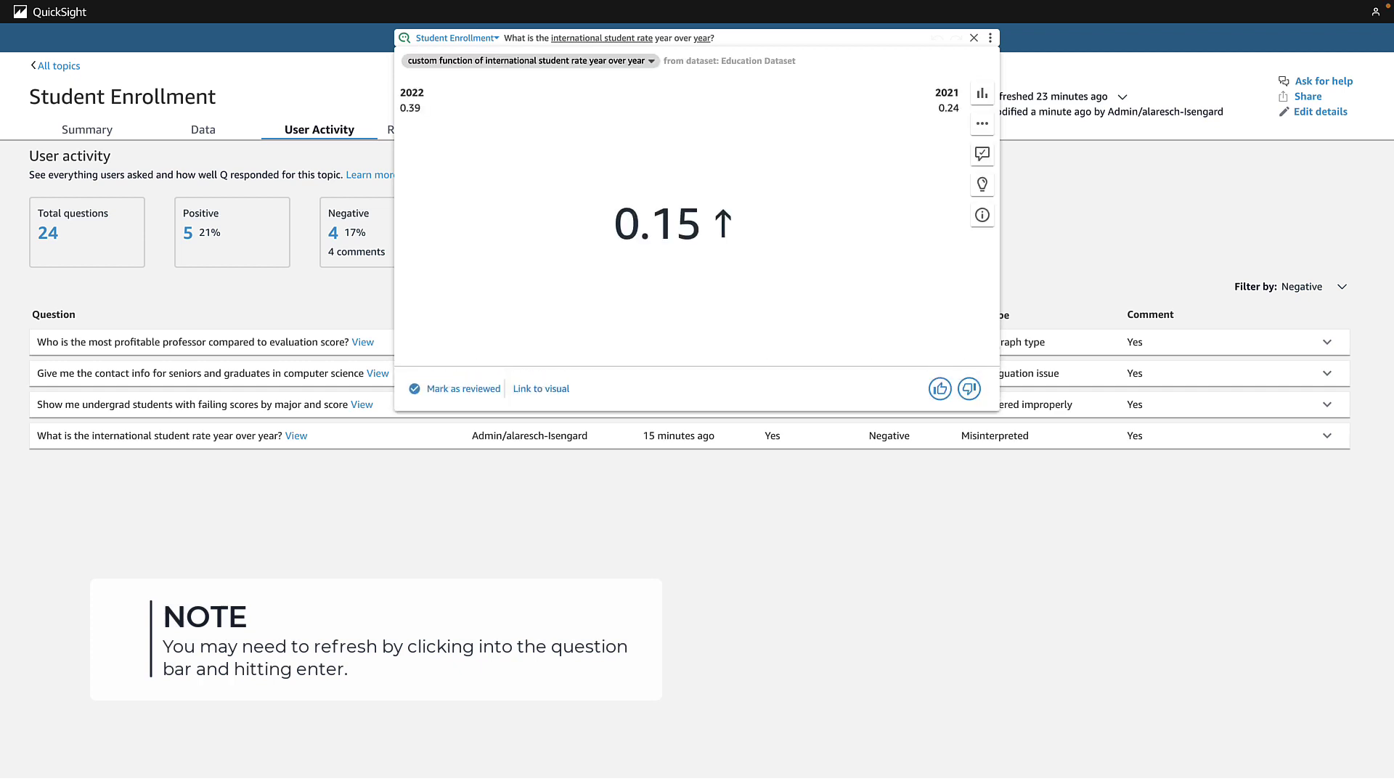
left_click(632, 66)
left_click(582, 143)
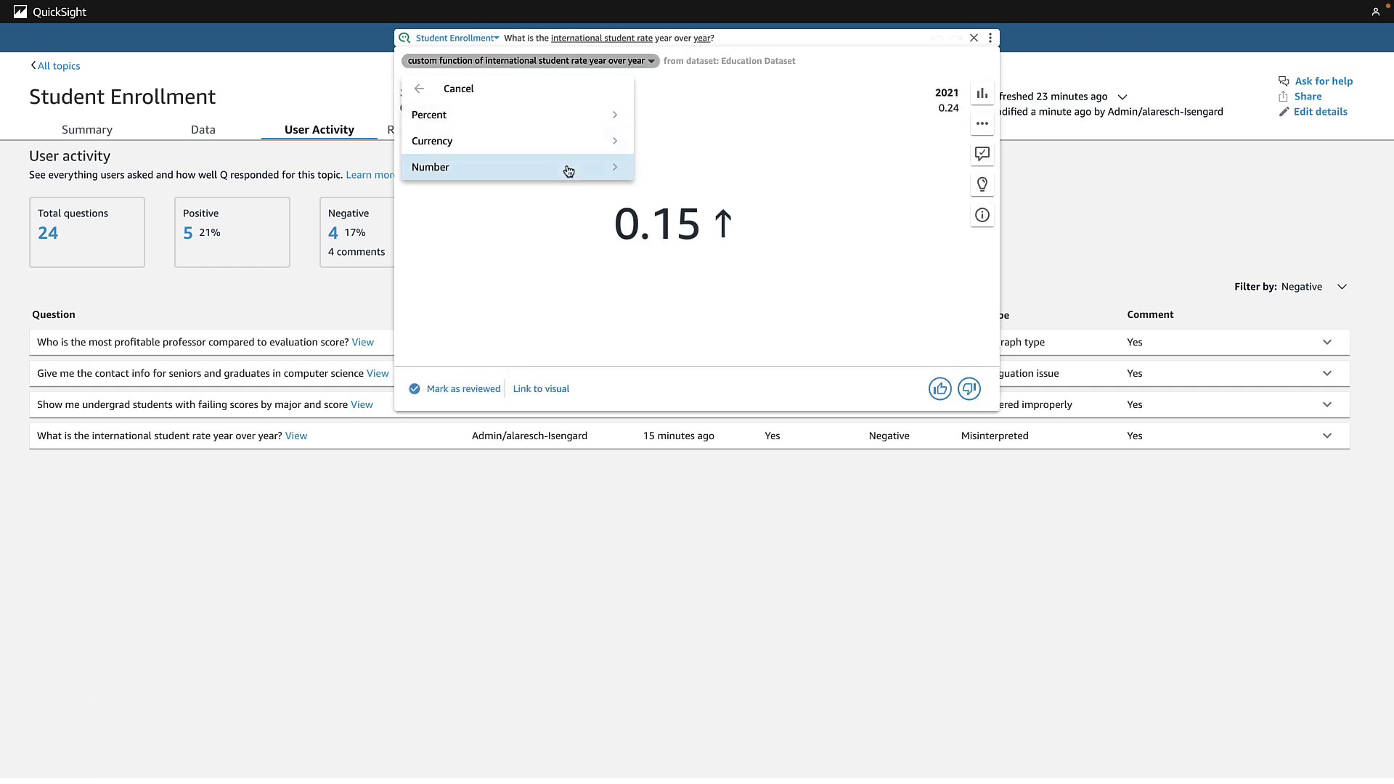
left_click(548, 115)
left_click(548, 140)
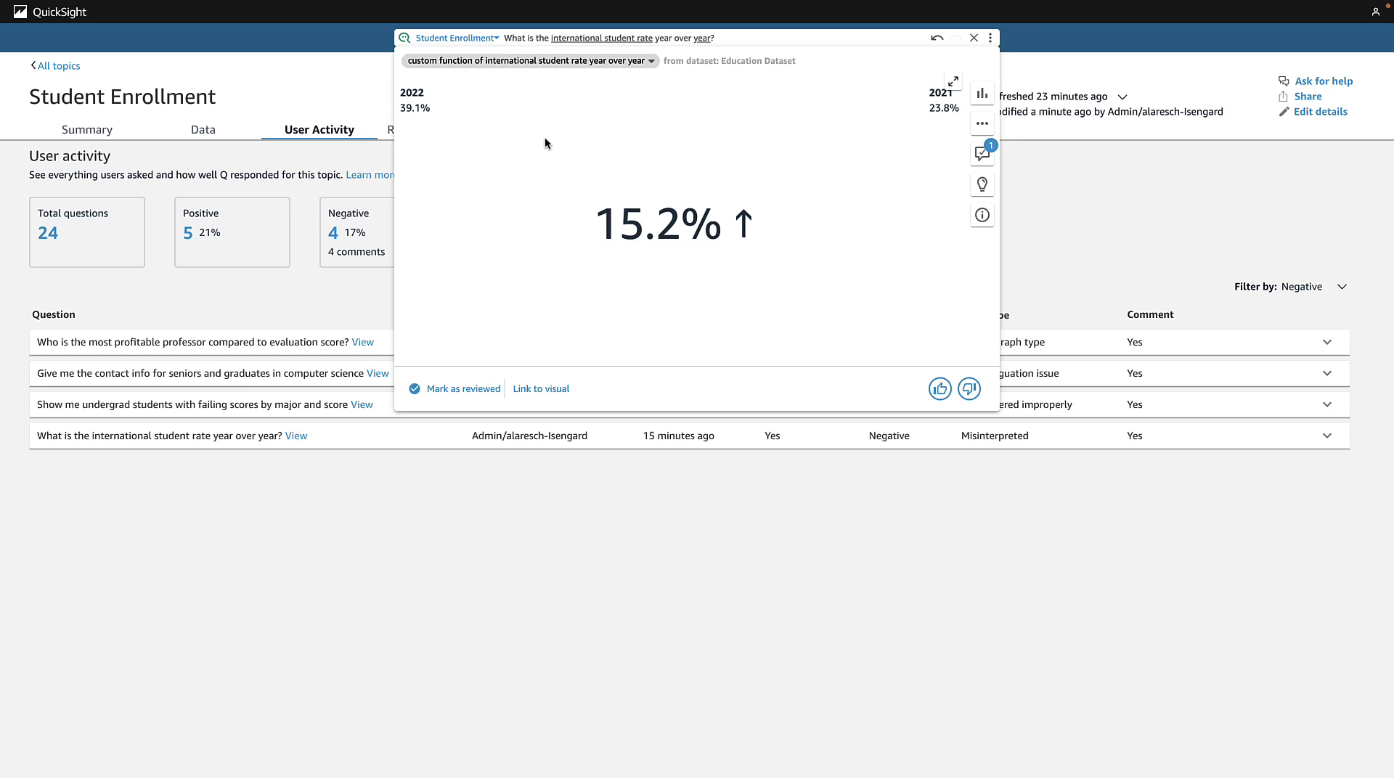
left_click(450, 390)
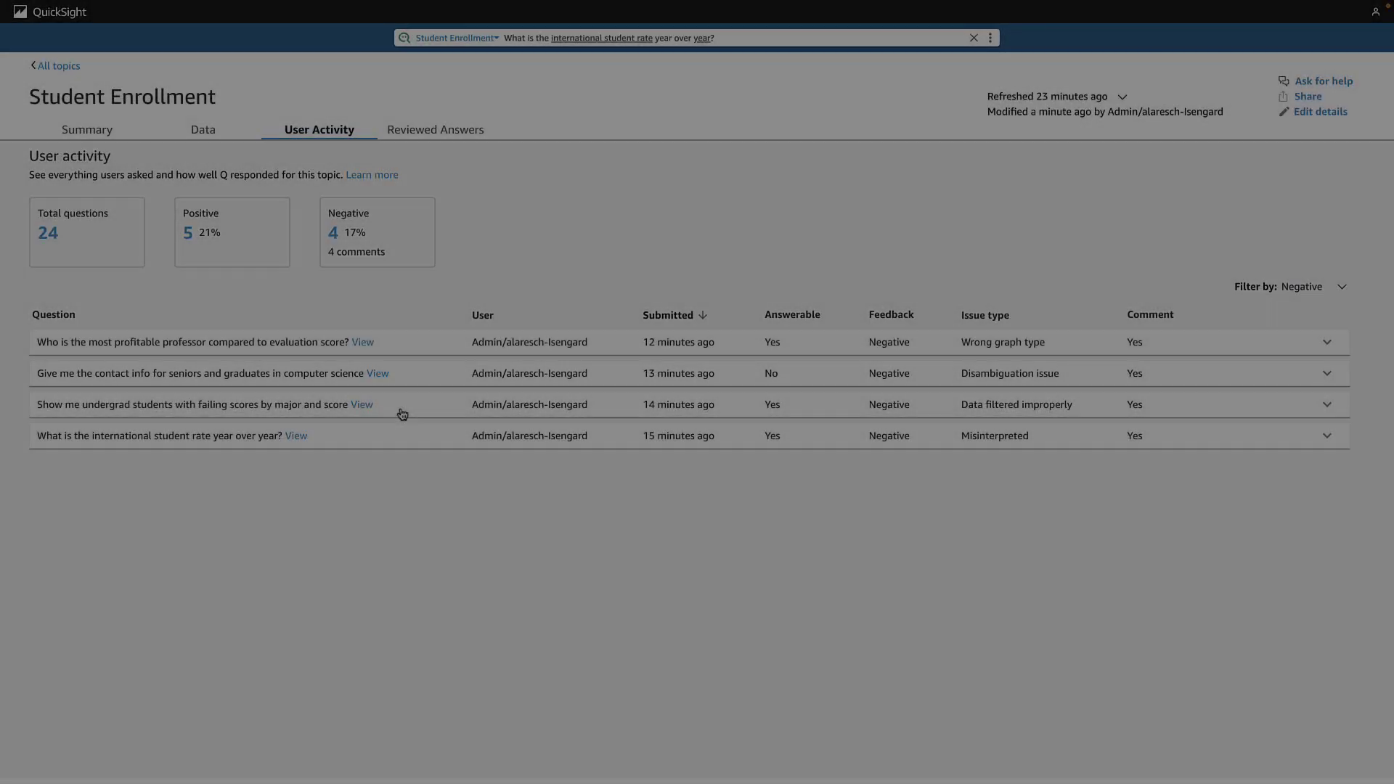
left_click(402, 415)
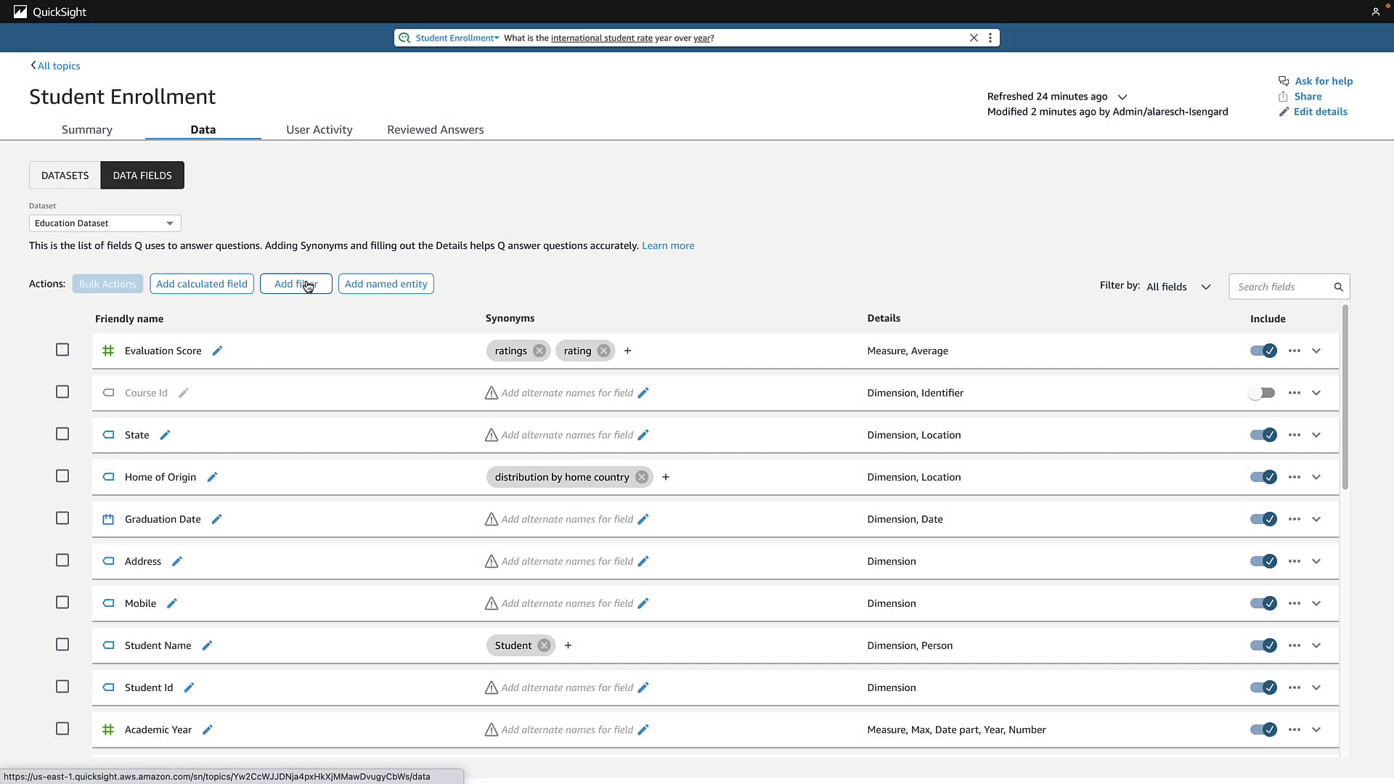
- Add an Undergrad list filter on Student Classification covering the undergraduate class years
left_click(308, 286)
type("Undergrad")
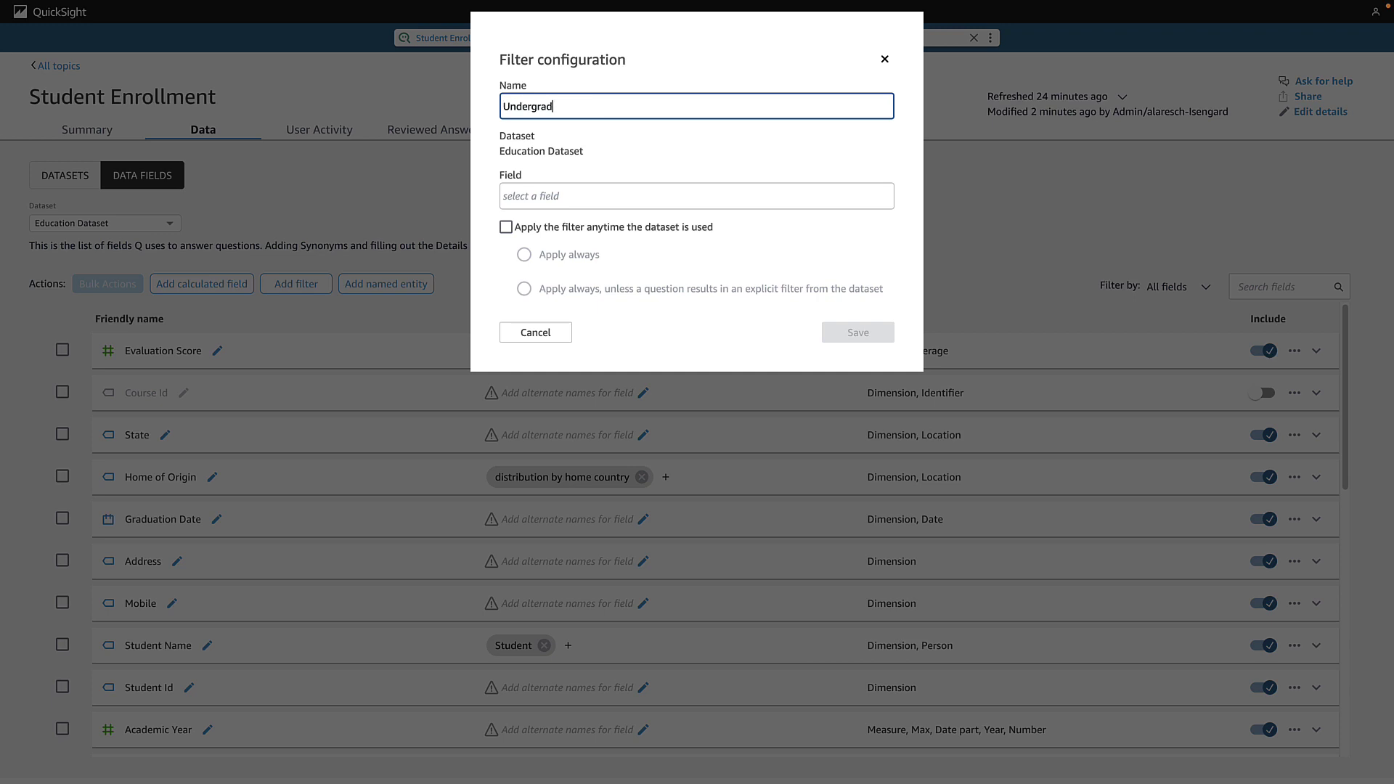
left_click(557, 196)
type("clas")
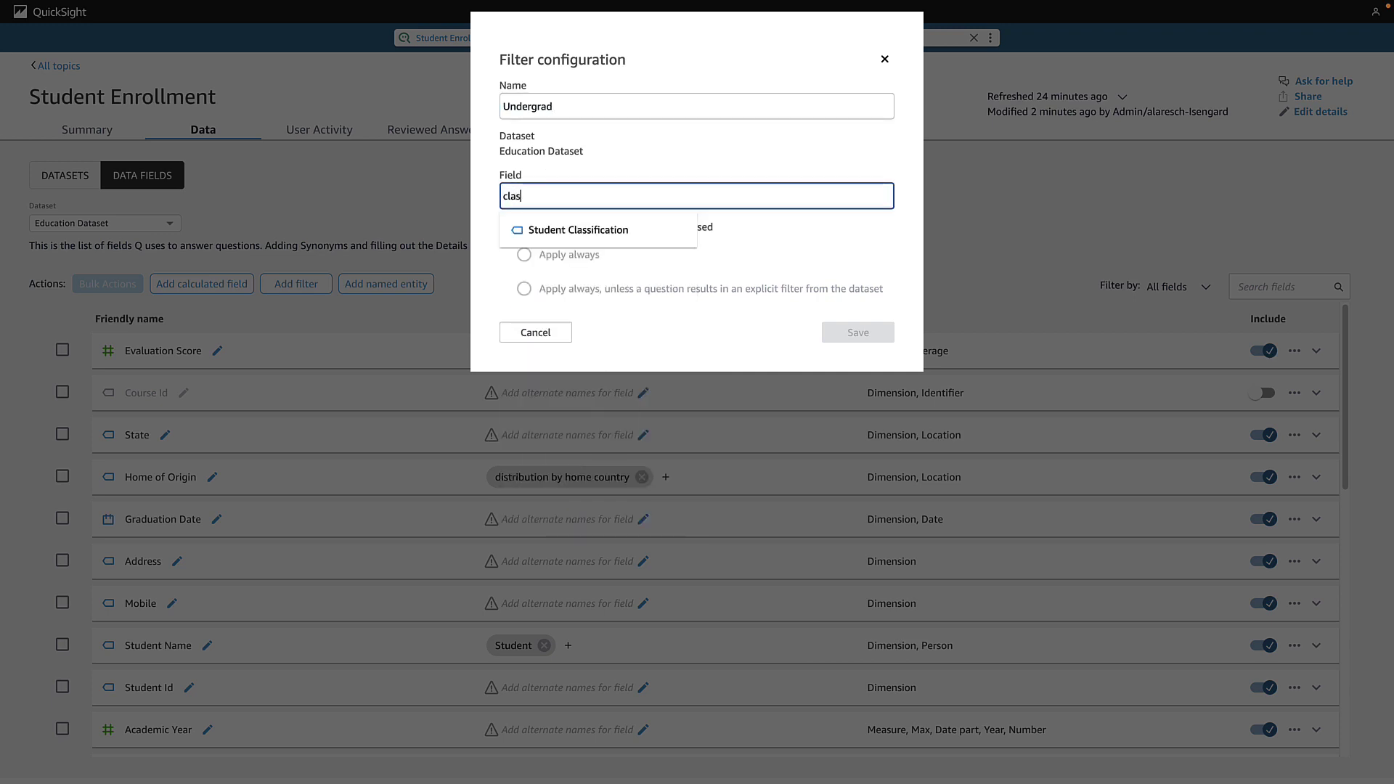
left_click(569, 225)
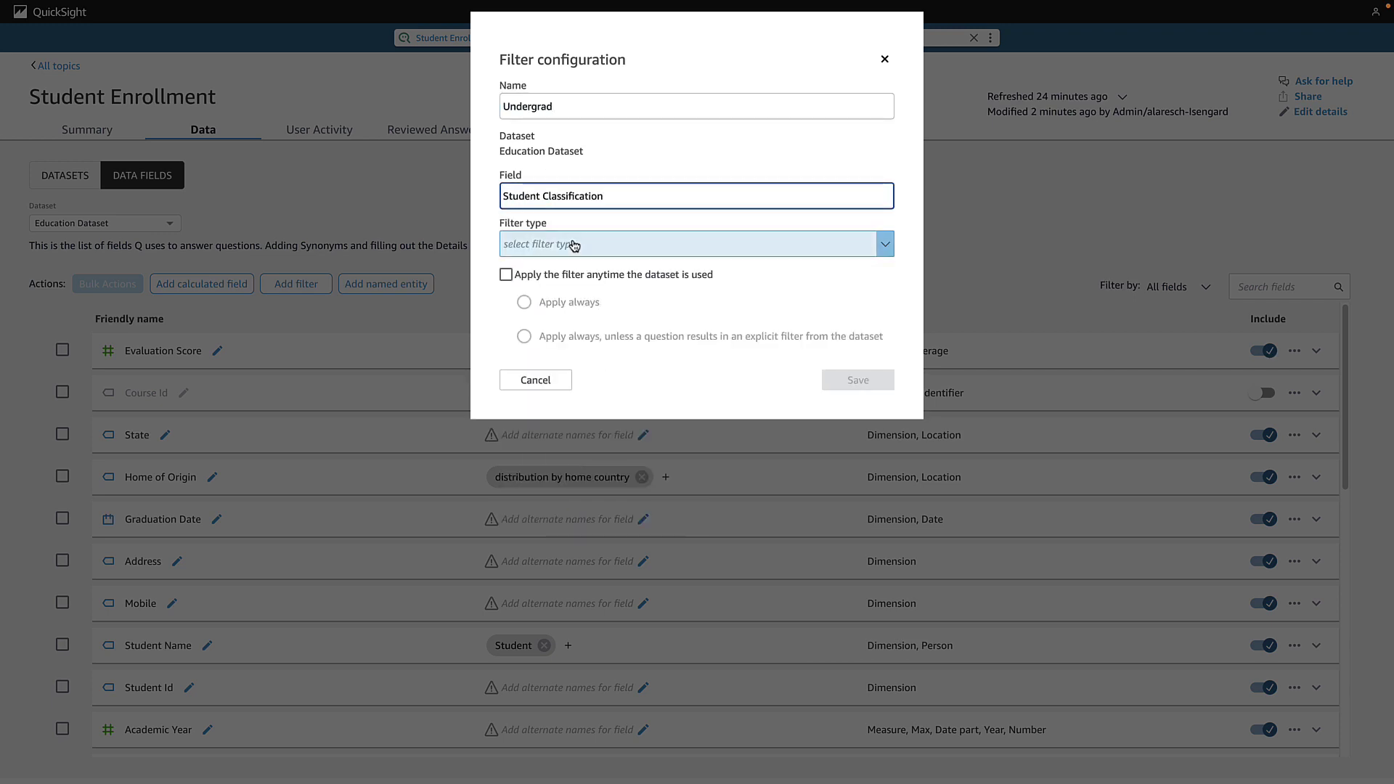
left_click(554, 307)
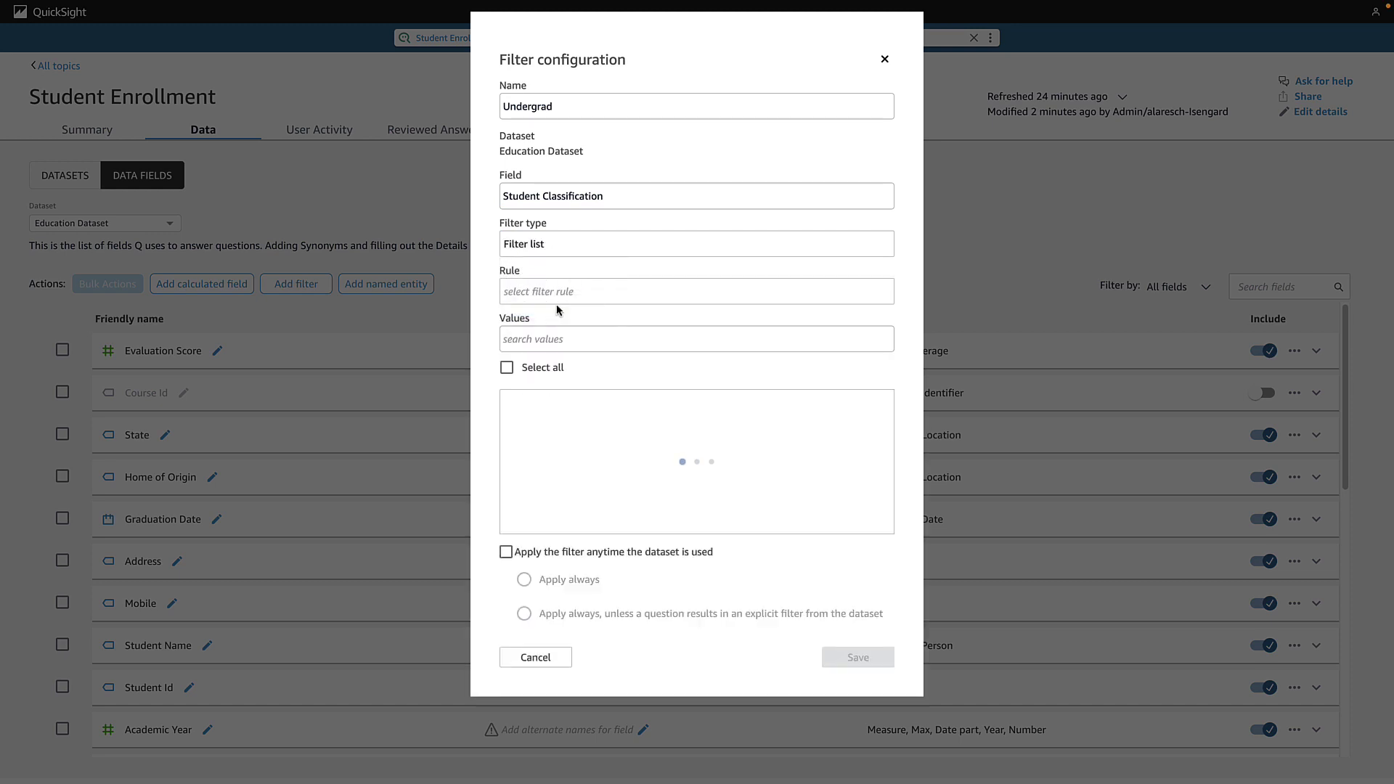
left_click(561, 294)
left_click(537, 318)
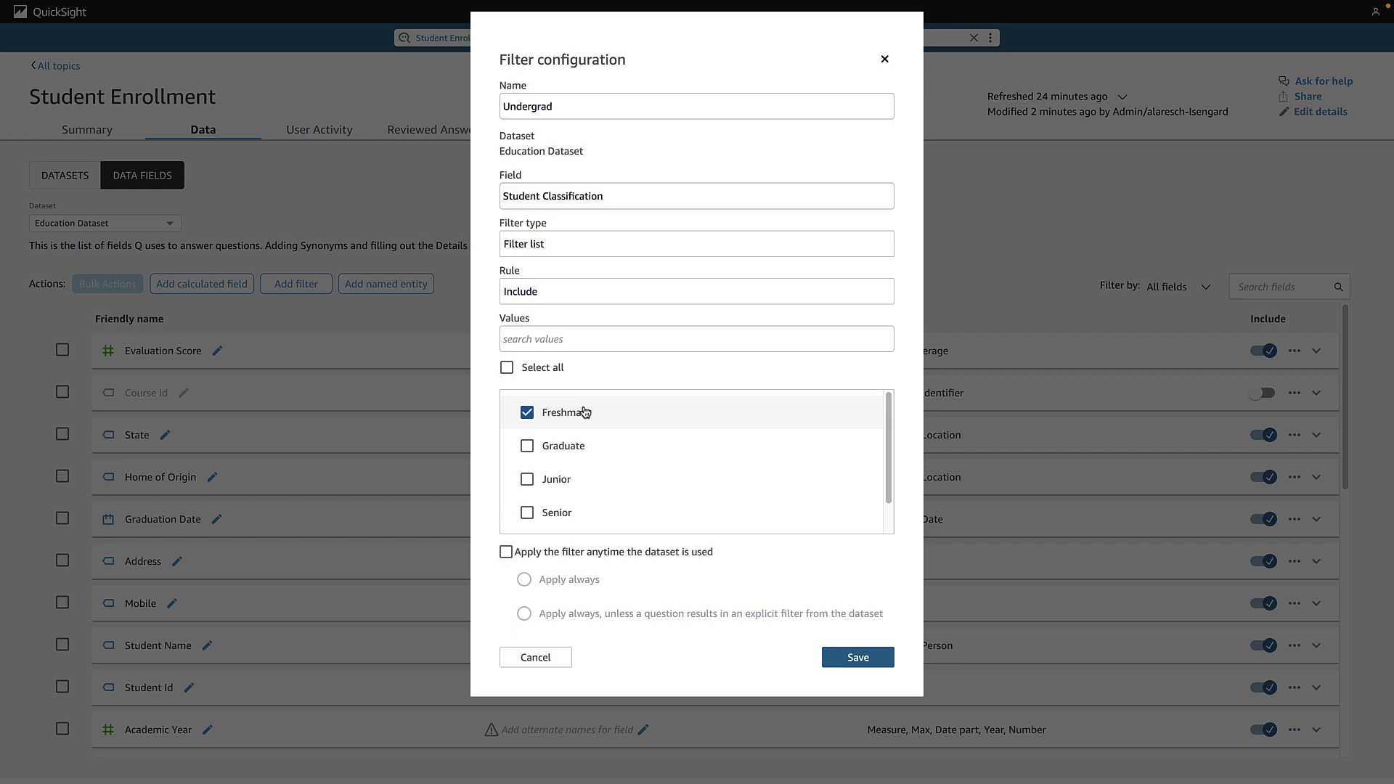
left_click(594, 479)
left_click(607, 514)
scroll(607, 514, "down", 1)
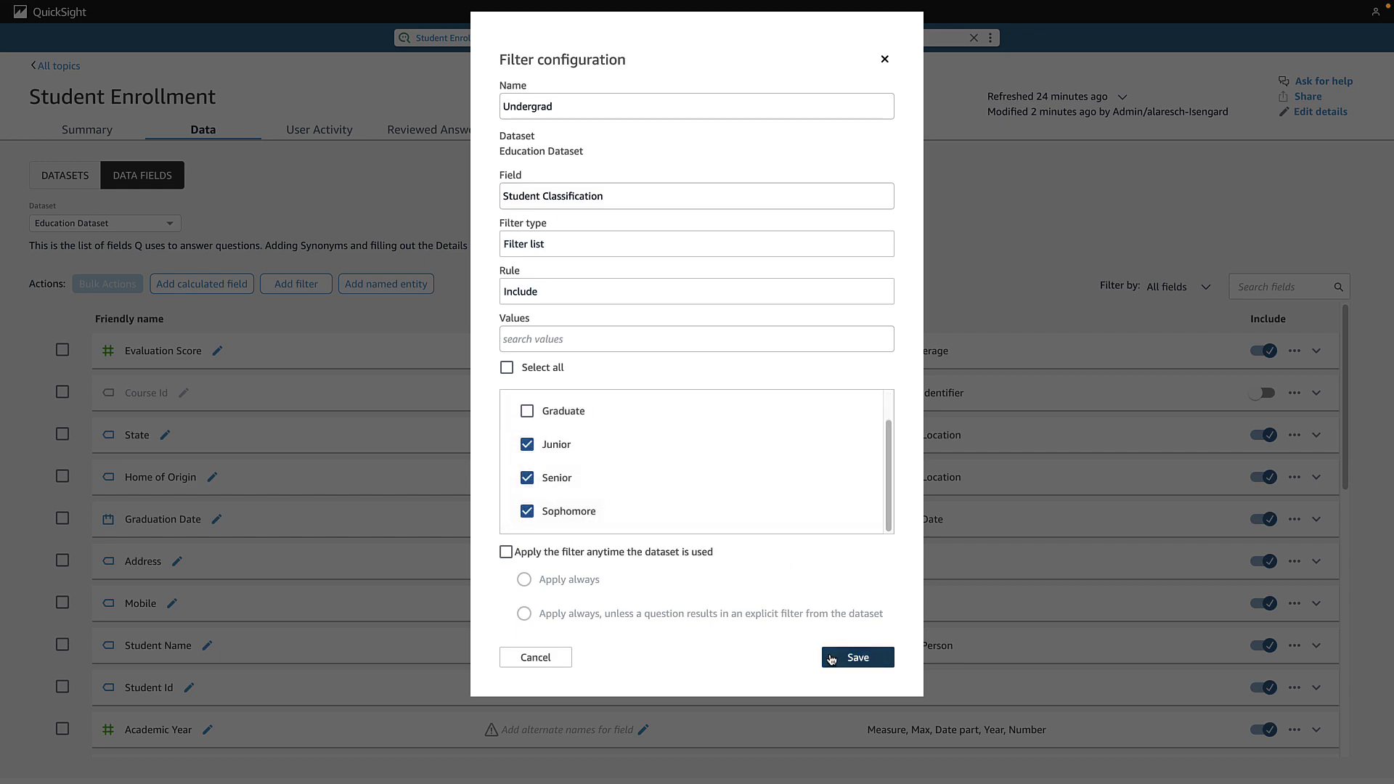
left_click(832, 659)
- Add a failing scores filter keeping Test Score less than 69
left_click(296, 283)
type("failing scores")
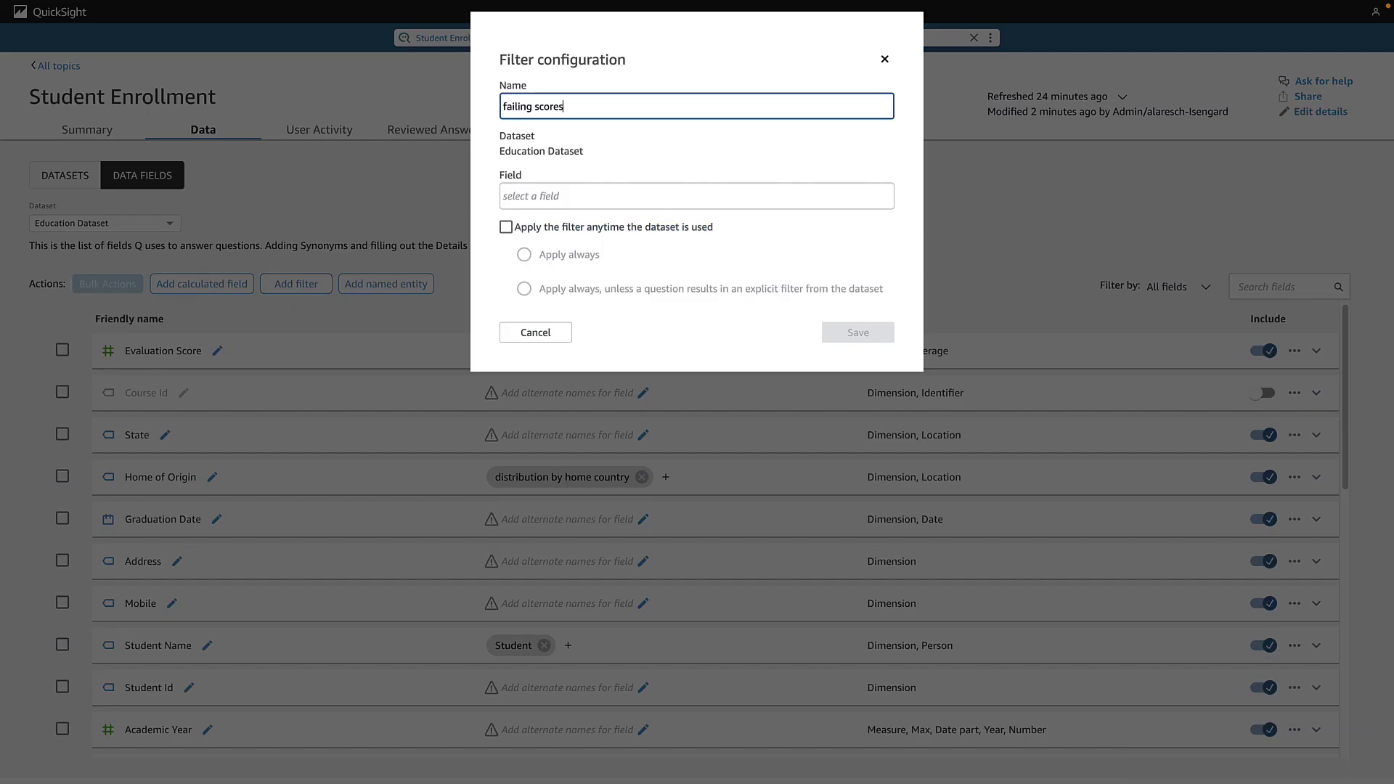
key("Tab")
type("test")
left_click(552, 229)
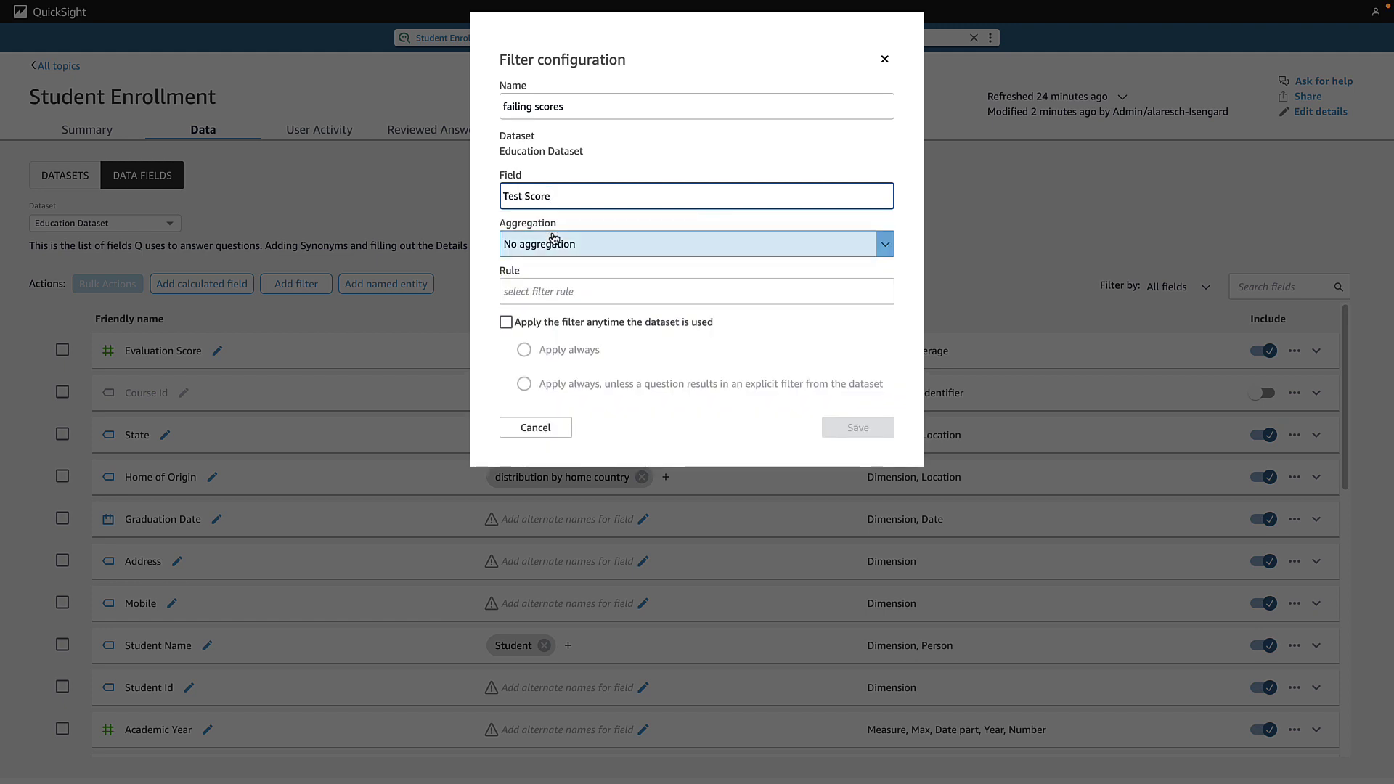
left_click(581, 292)
left_click(552, 372)
left_click(581, 339)
type("60")
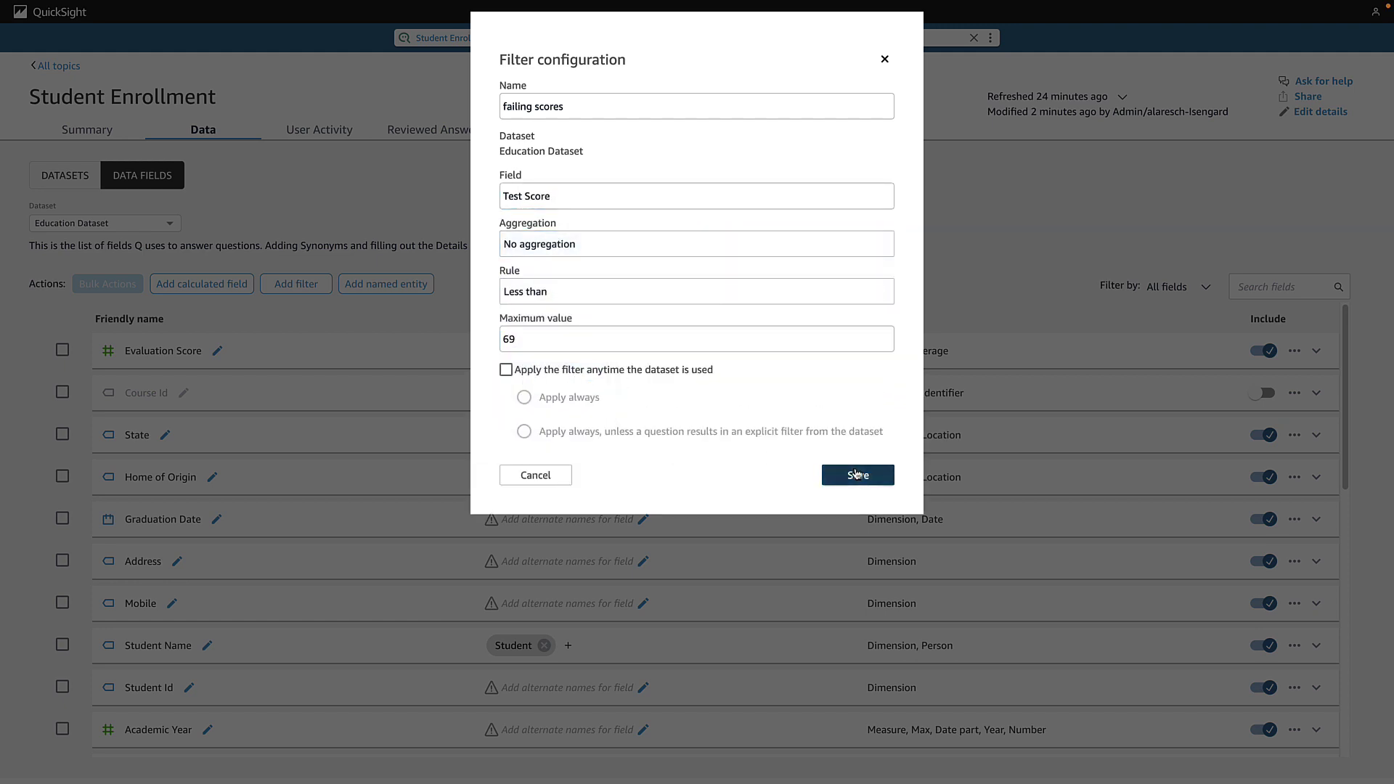
left_click(859, 475)
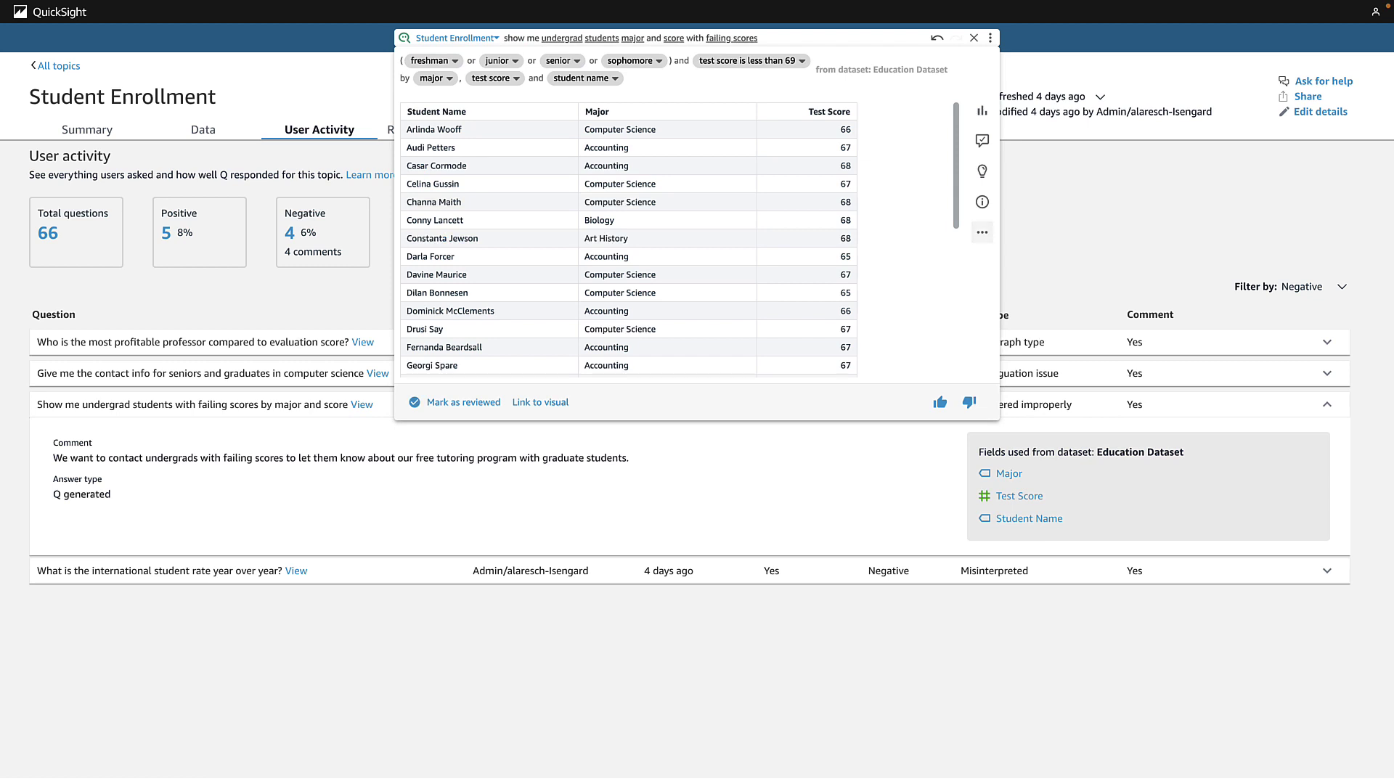
- Export the undergrad failing-scores answer as CSV and mark the question reviewed
left_click(982, 233)
left_click(974, 260)
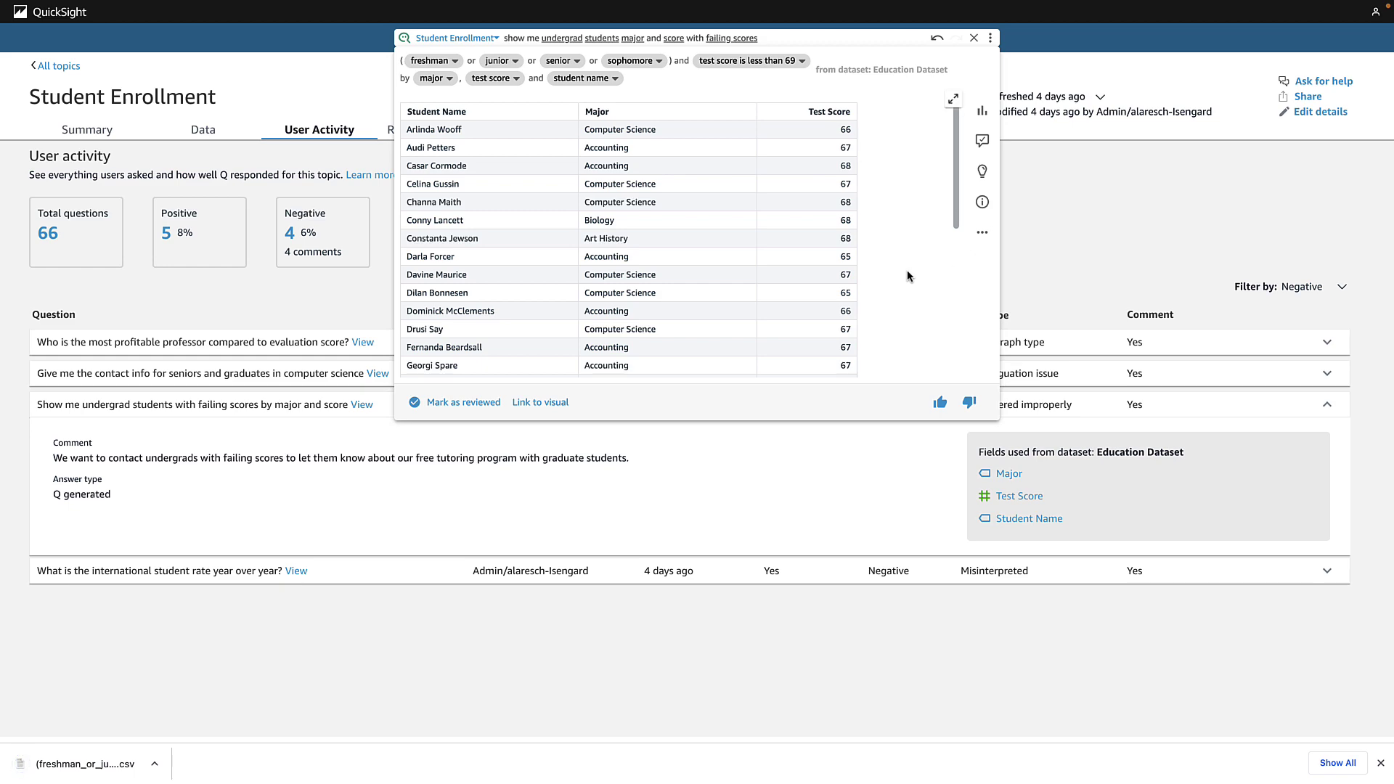
left_click(480, 404)
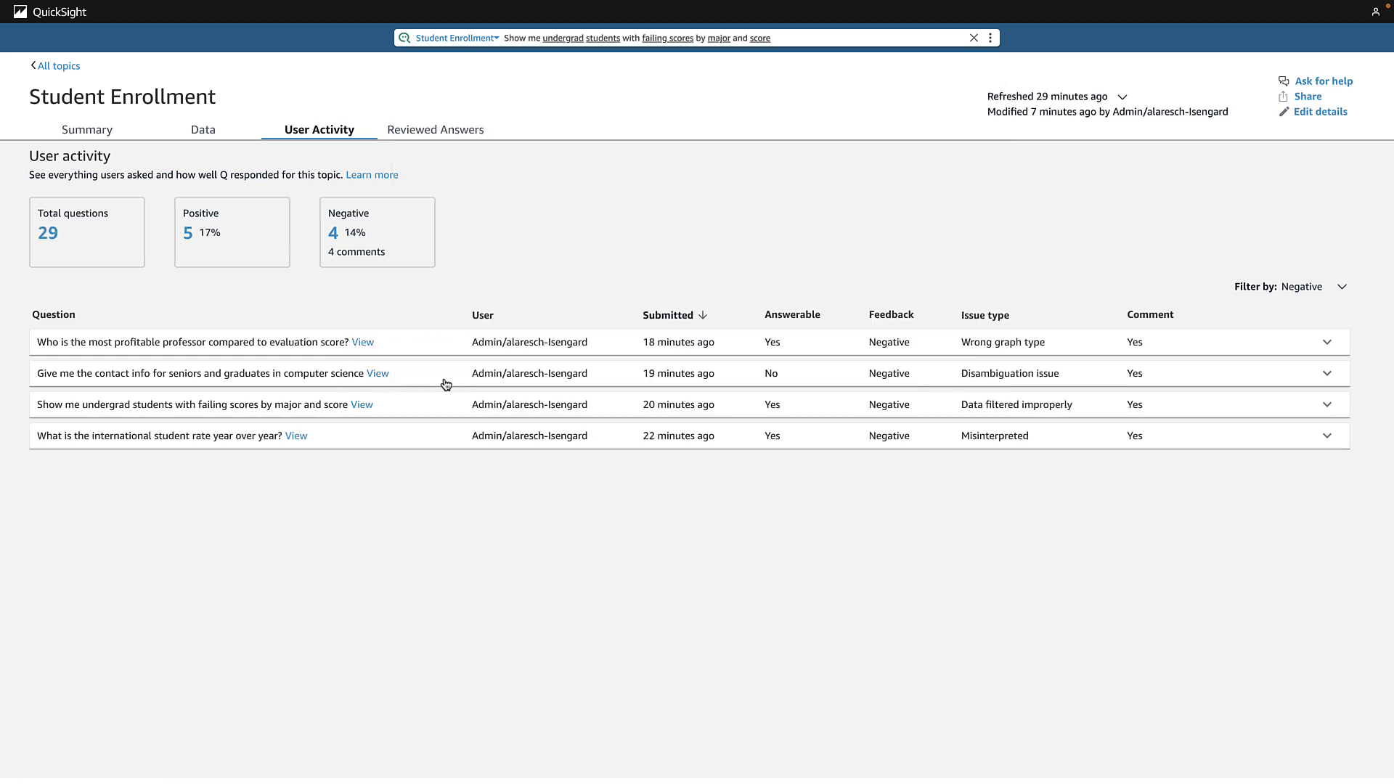
left_click(446, 385)
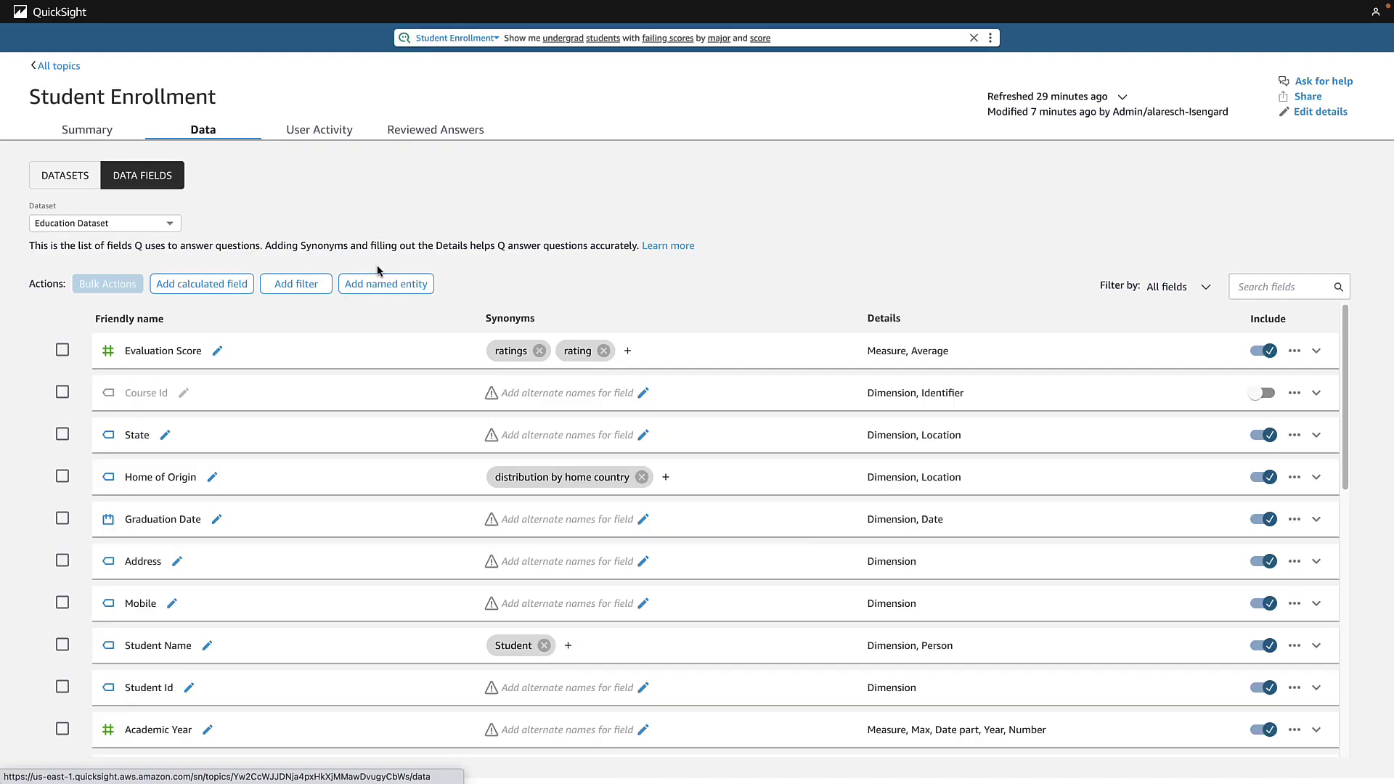
- Start a contact info named entity with the synonym 'contact information'
left_click(386, 283)
type("Student contact information")
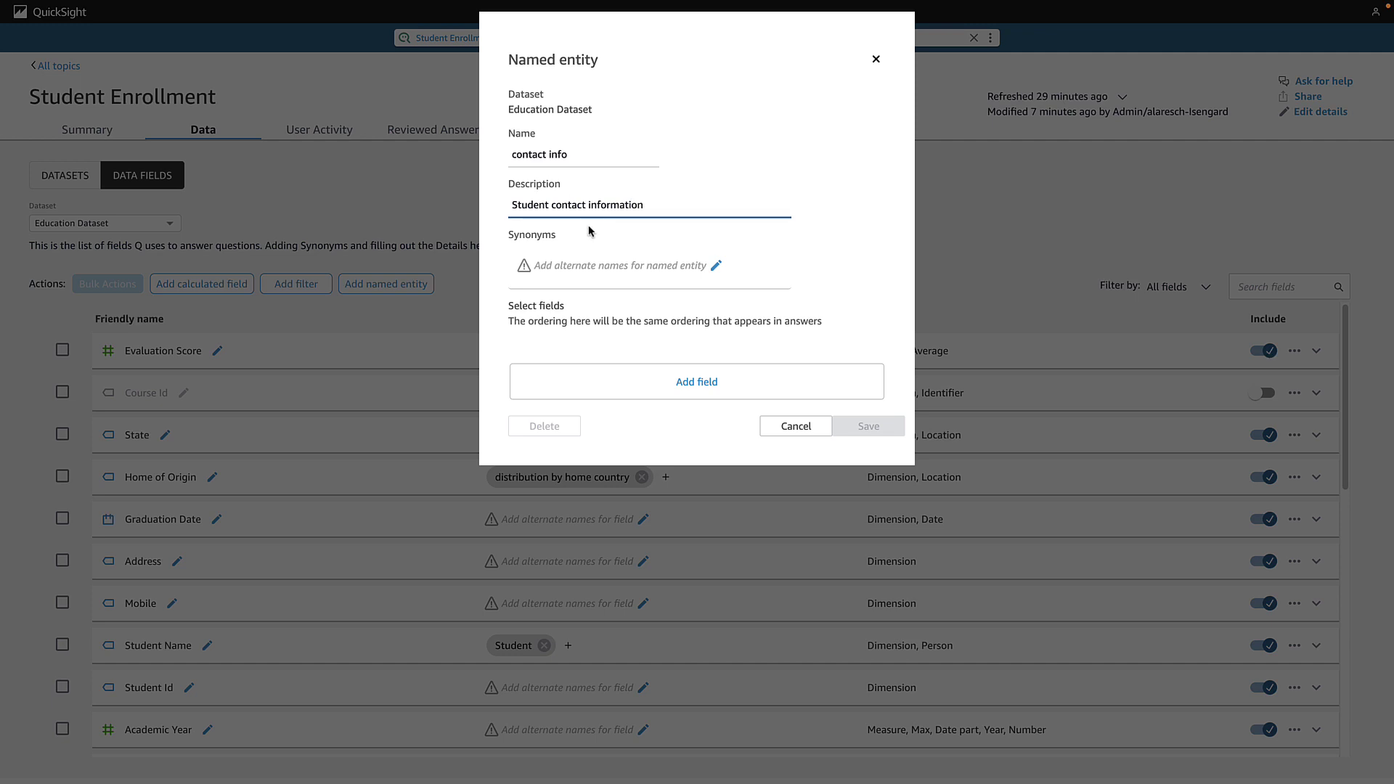
left_click(621, 265)
type("ct information")
key("Return")
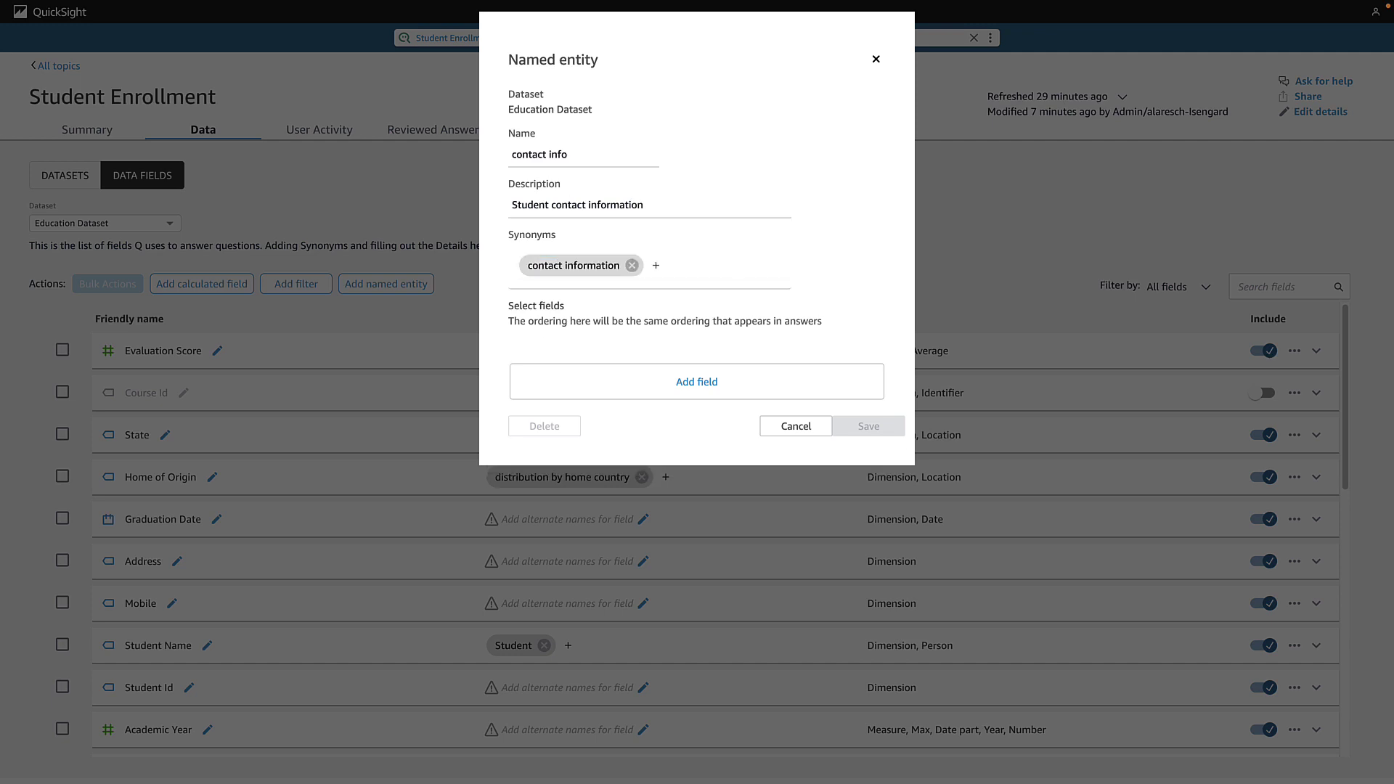
- Add Student Name, Email and Mobile fields to the entity and save it
left_click(737, 389)
type("name")
left_click(690, 392)
left_click(688, 401)
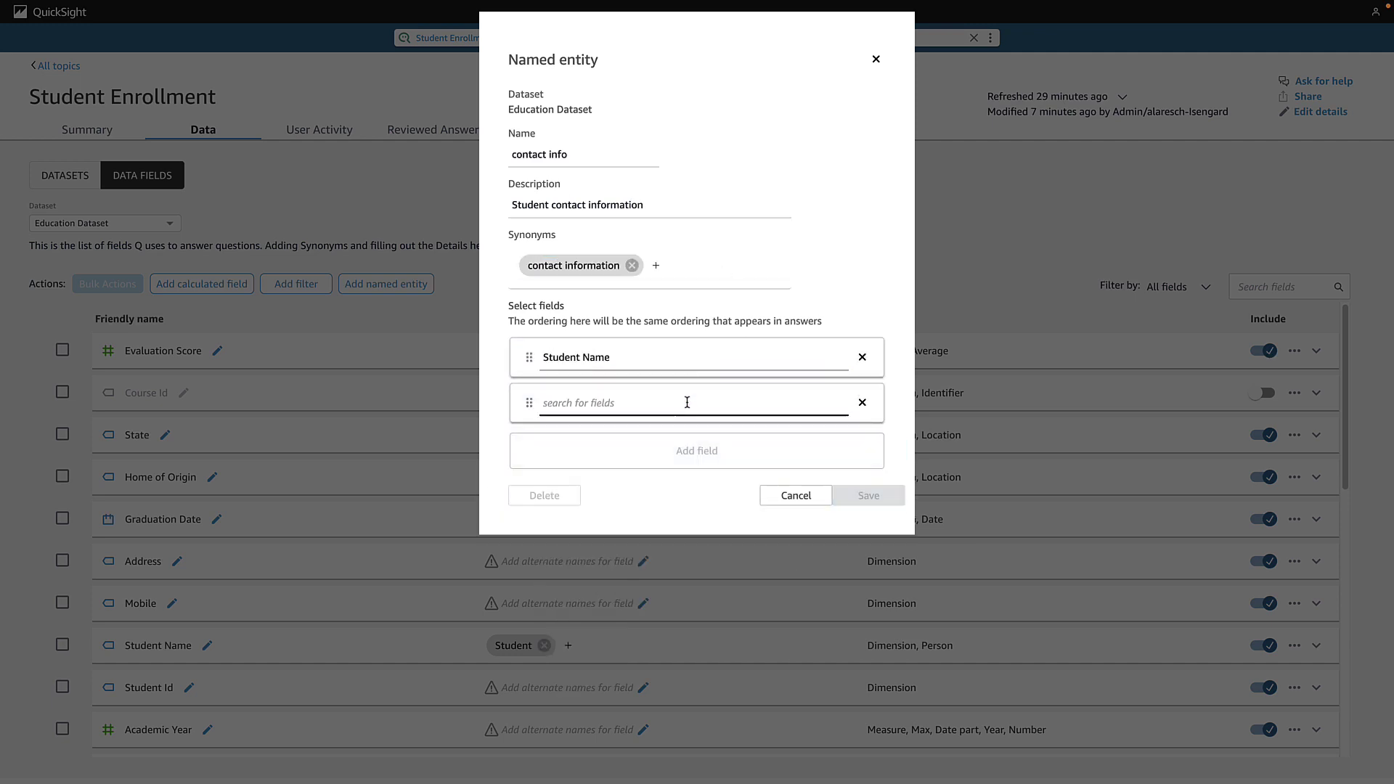
type("email")
left_click(636, 437)
type("mobil")
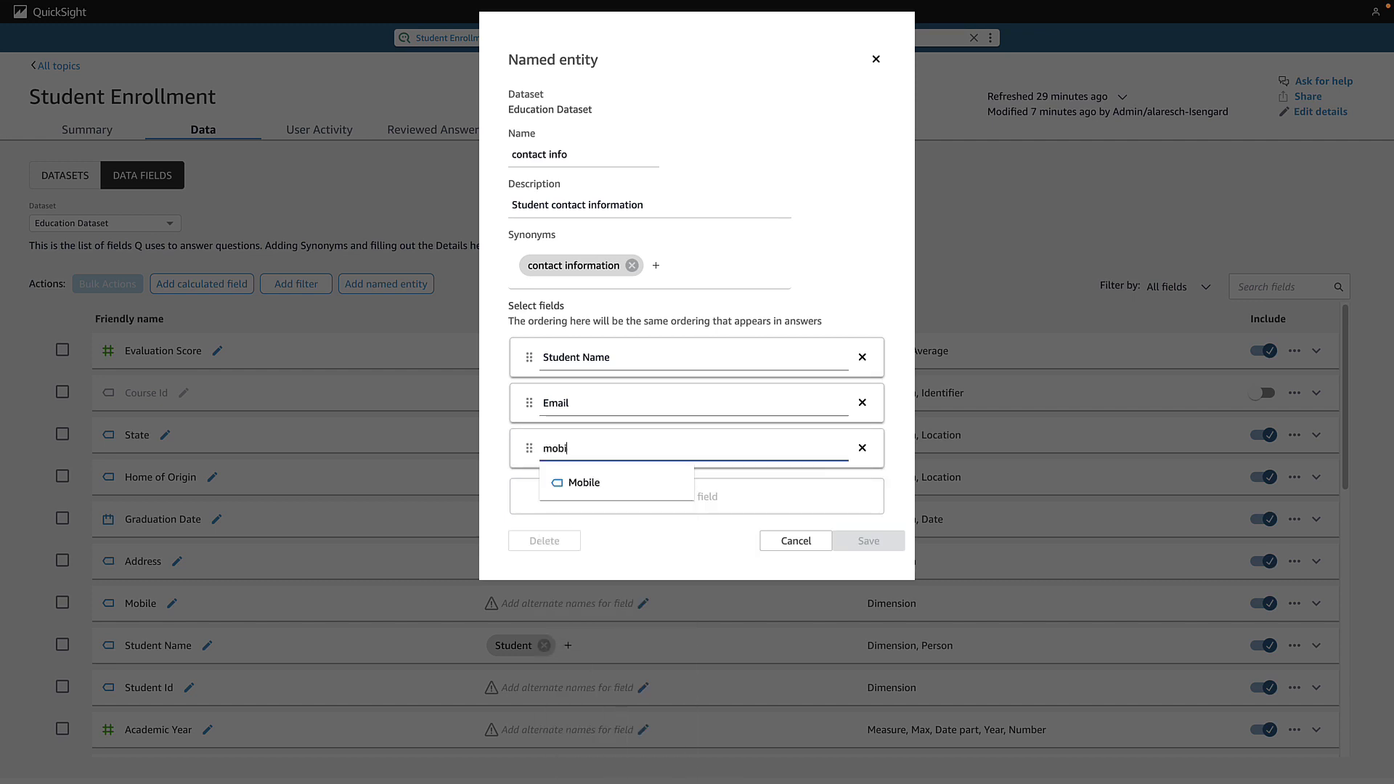
left_click(585, 483)
left_click(869, 541)
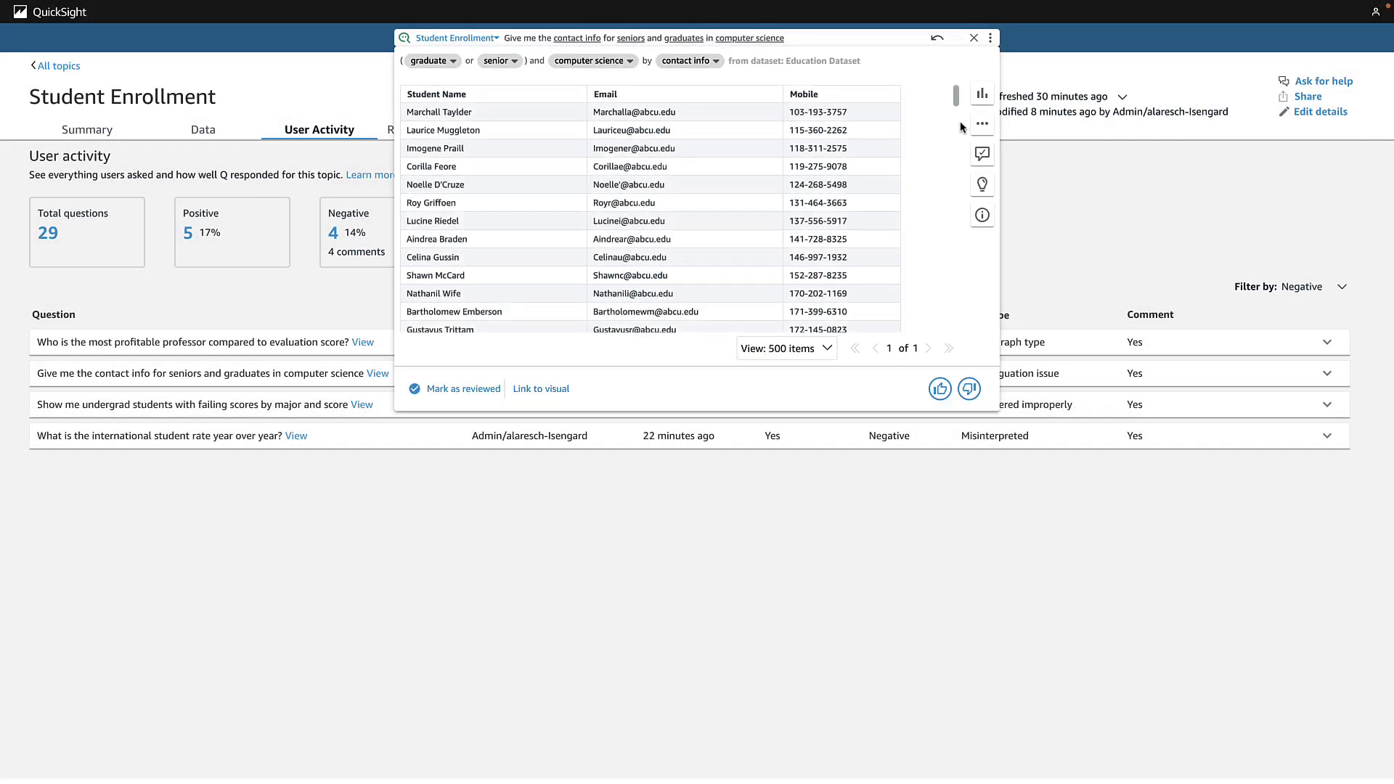
- Export the contact info answer's names, emails and mobiles to CSV, then mark it reviewed
left_click(981, 123)
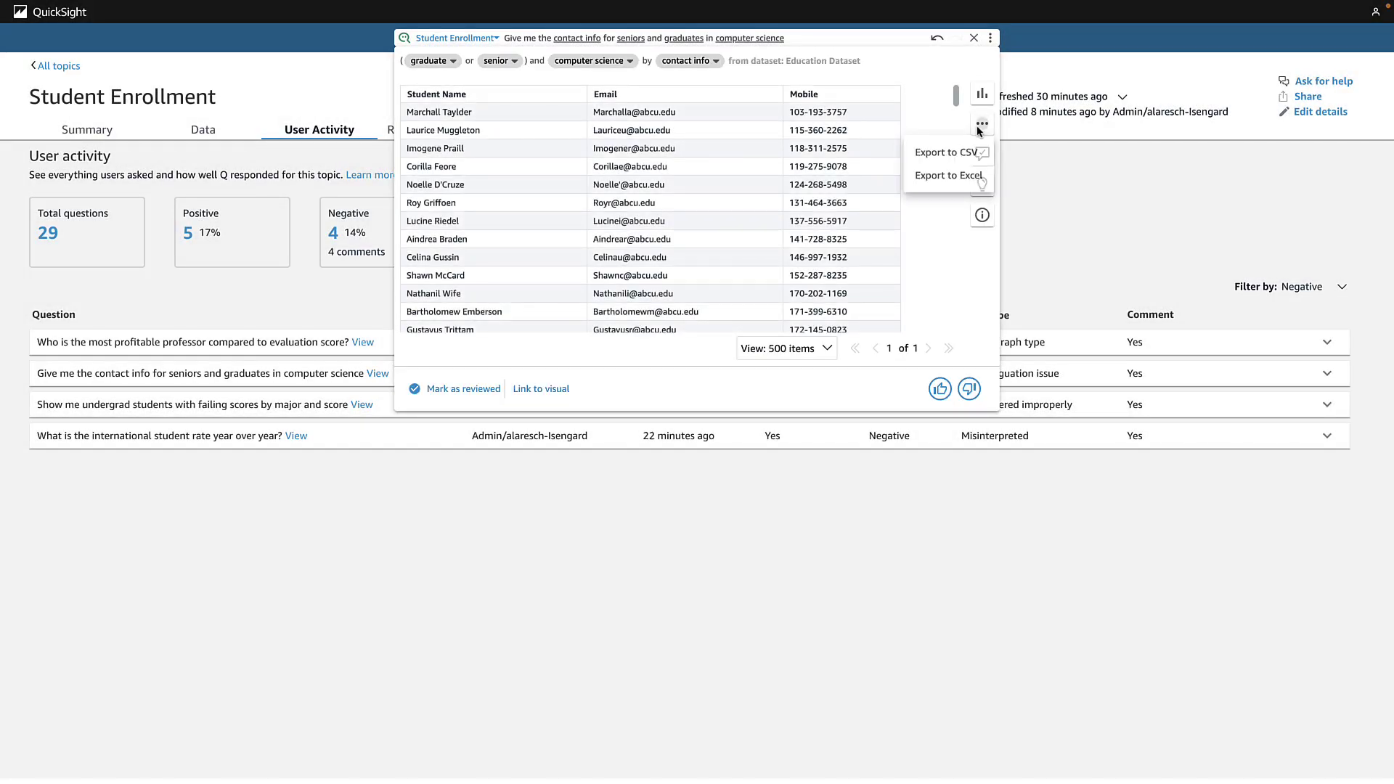
left_click(957, 154)
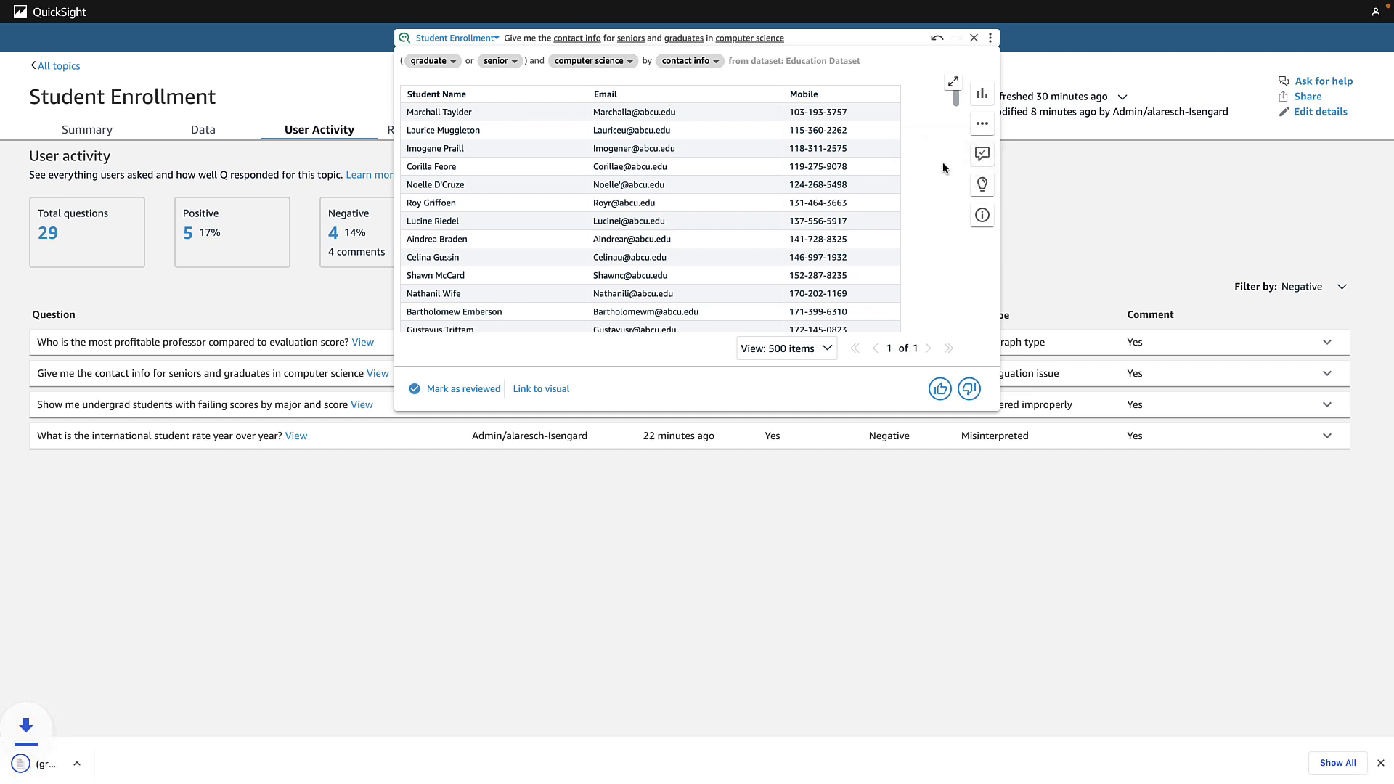
left_click(479, 389)
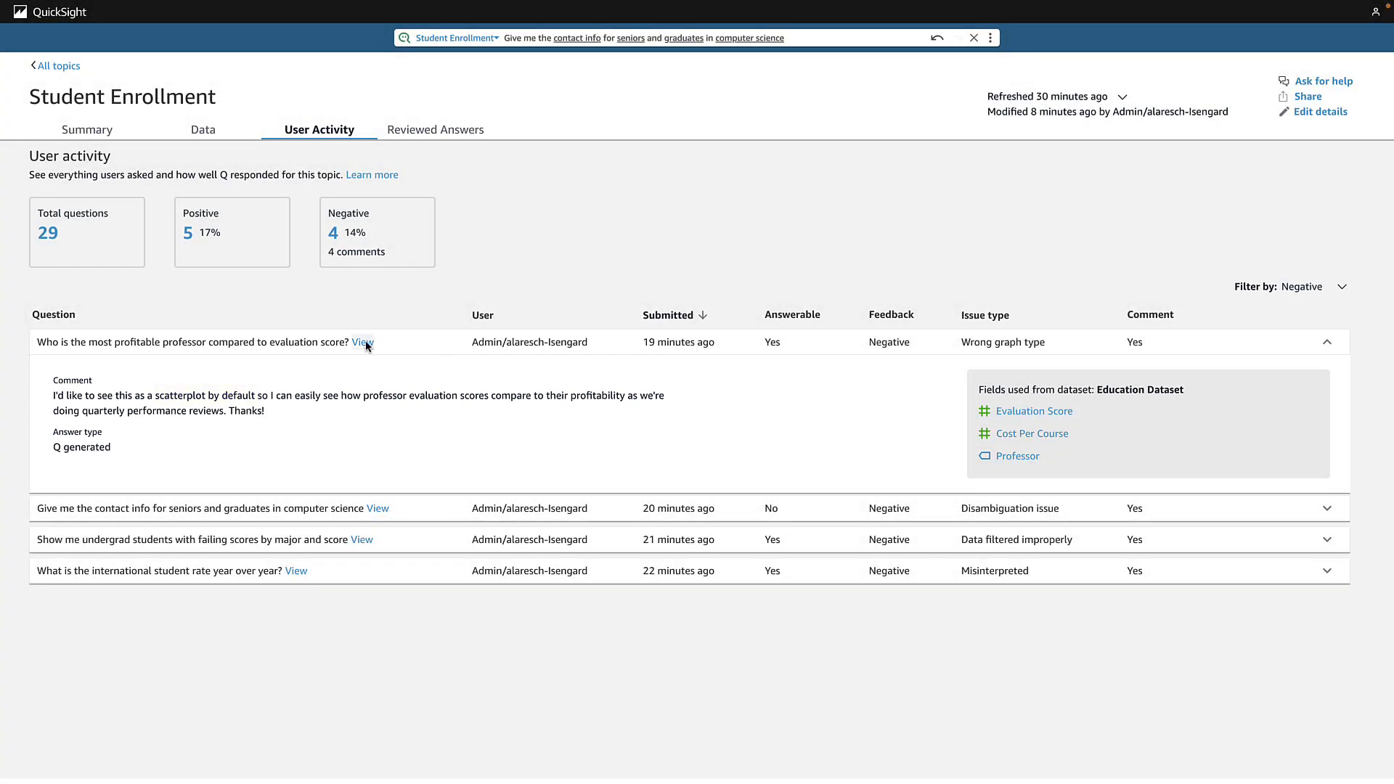
- Make the professor profitability answer a scatterplot with currency cost per course, marked reviewed
left_click(363, 343)
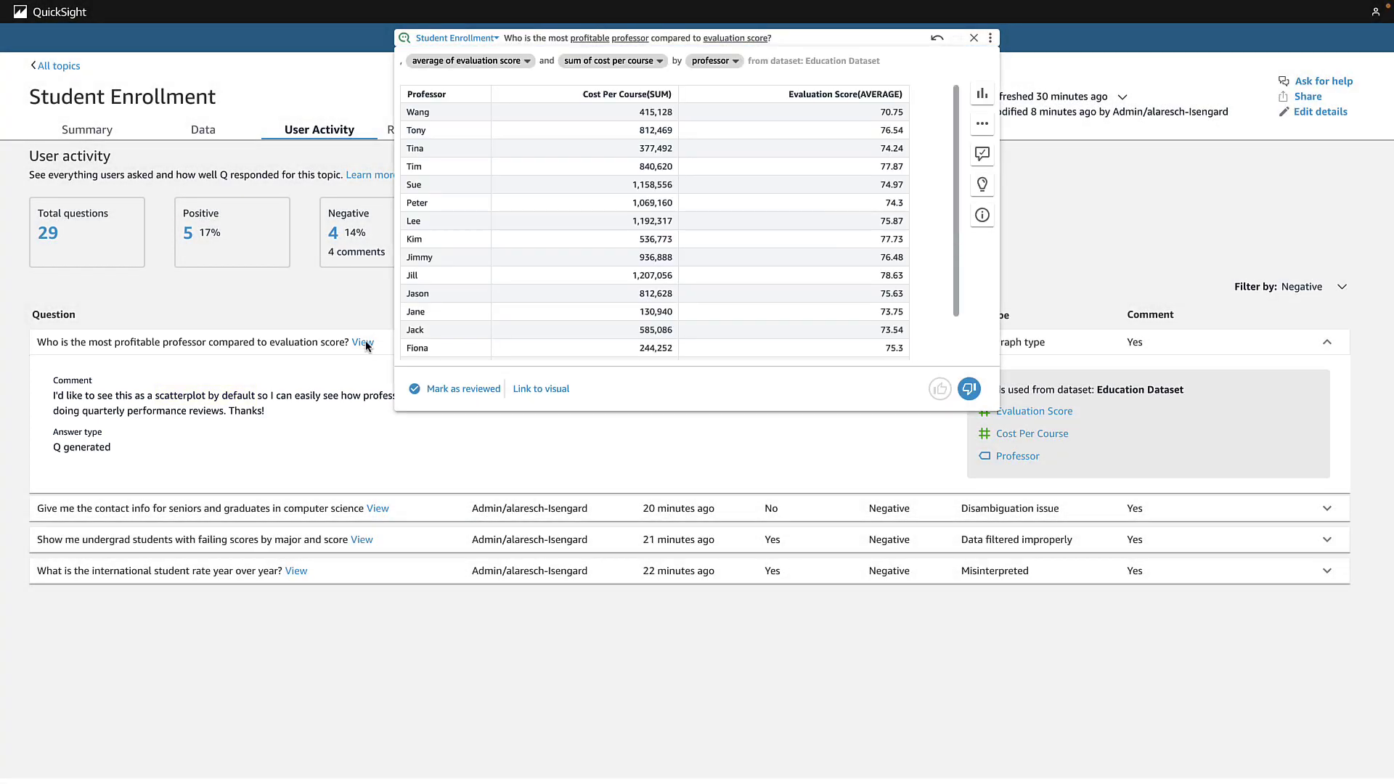
left_click(980, 95)
left_click(949, 237)
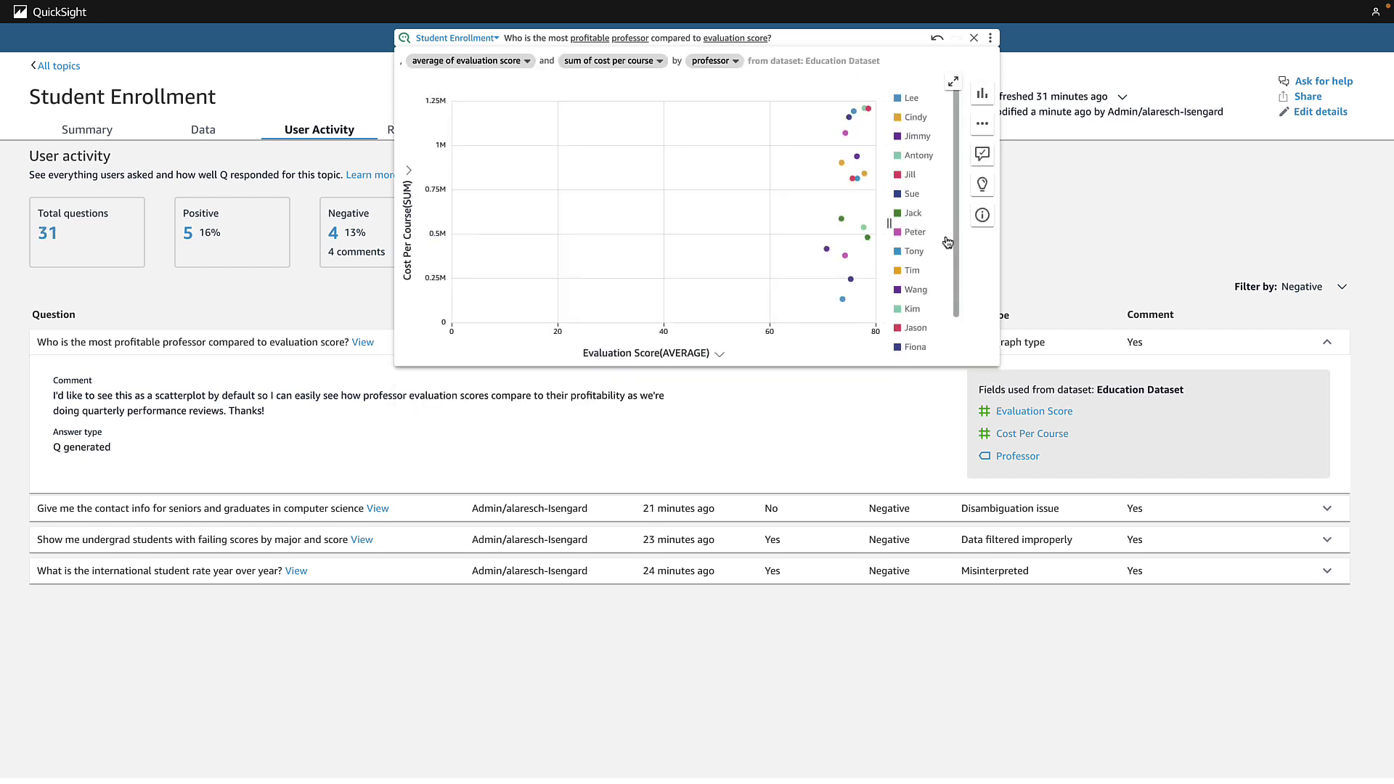
left_click(659, 63)
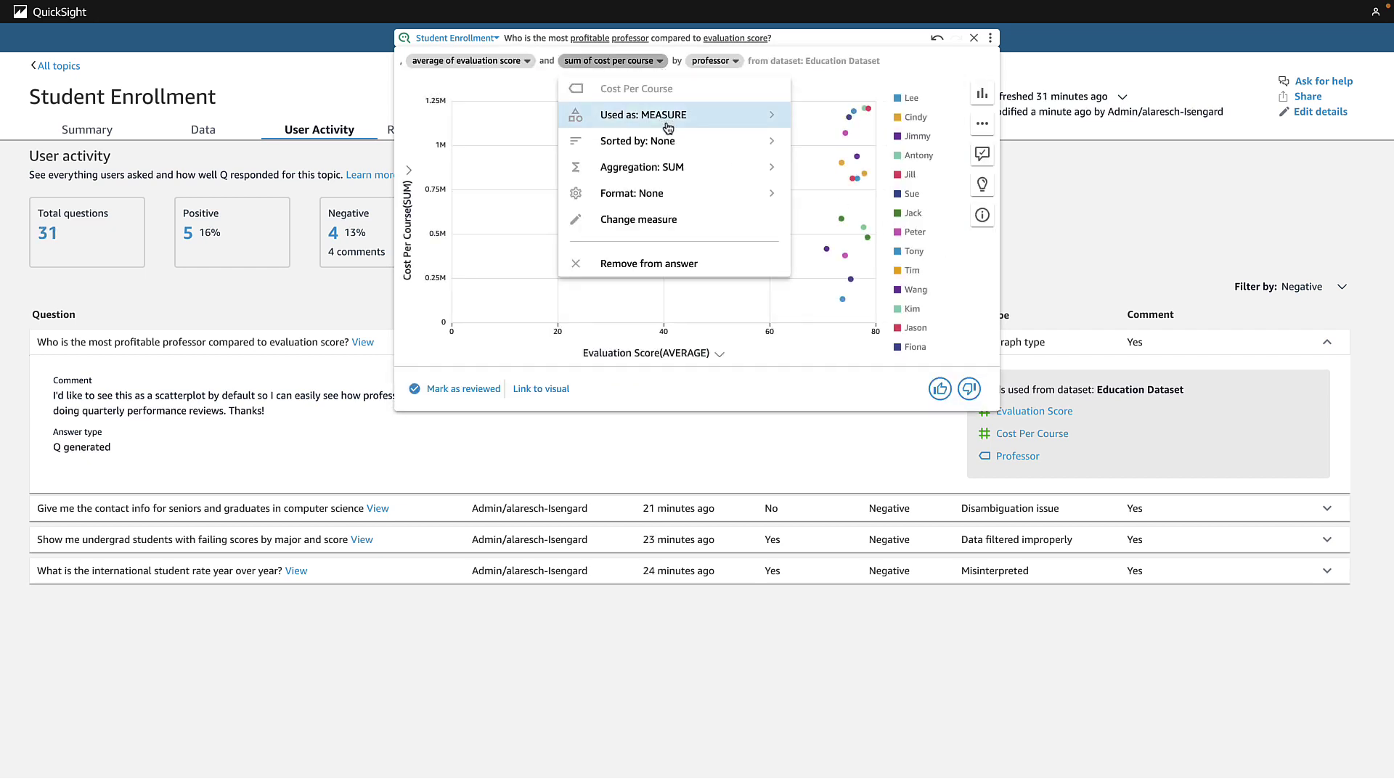
left_click(670, 190)
left_click(664, 141)
left_click(658, 117)
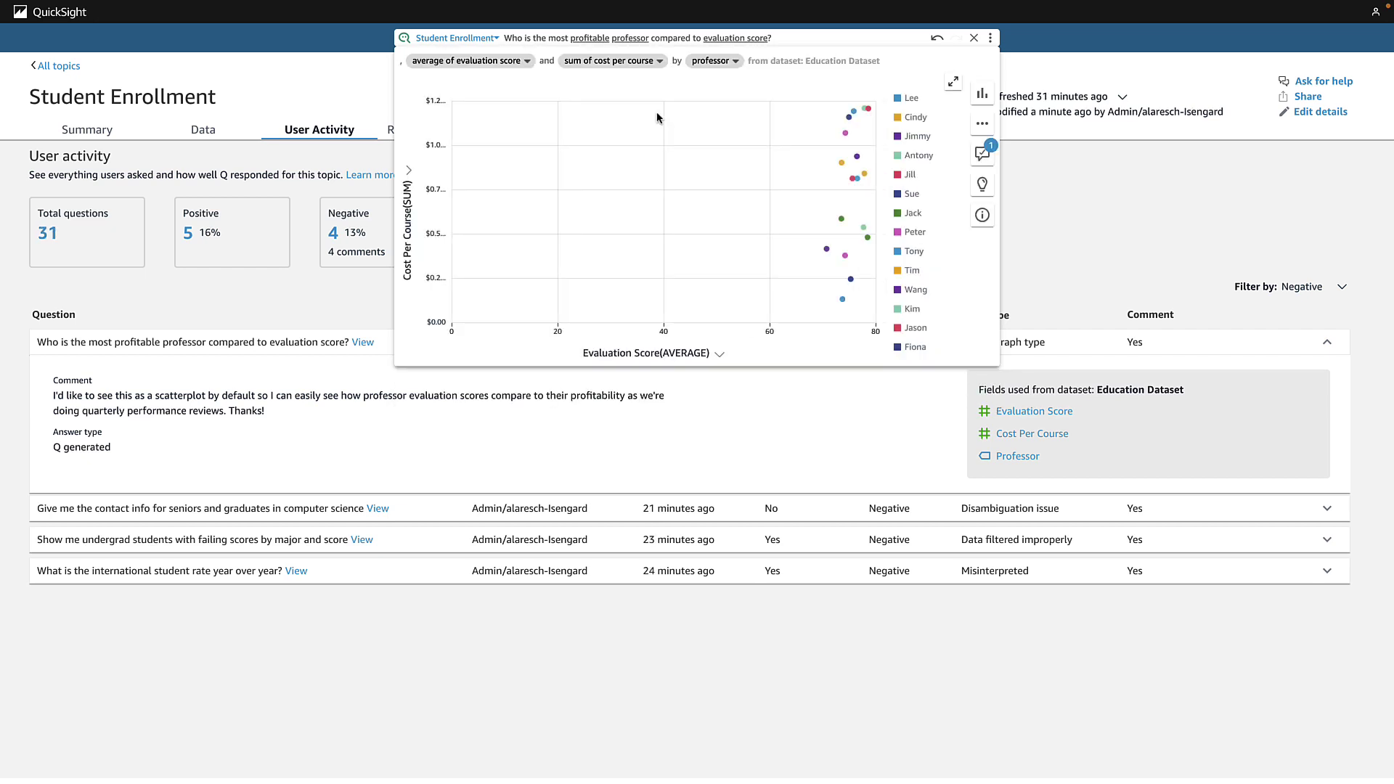
left_click(485, 388)
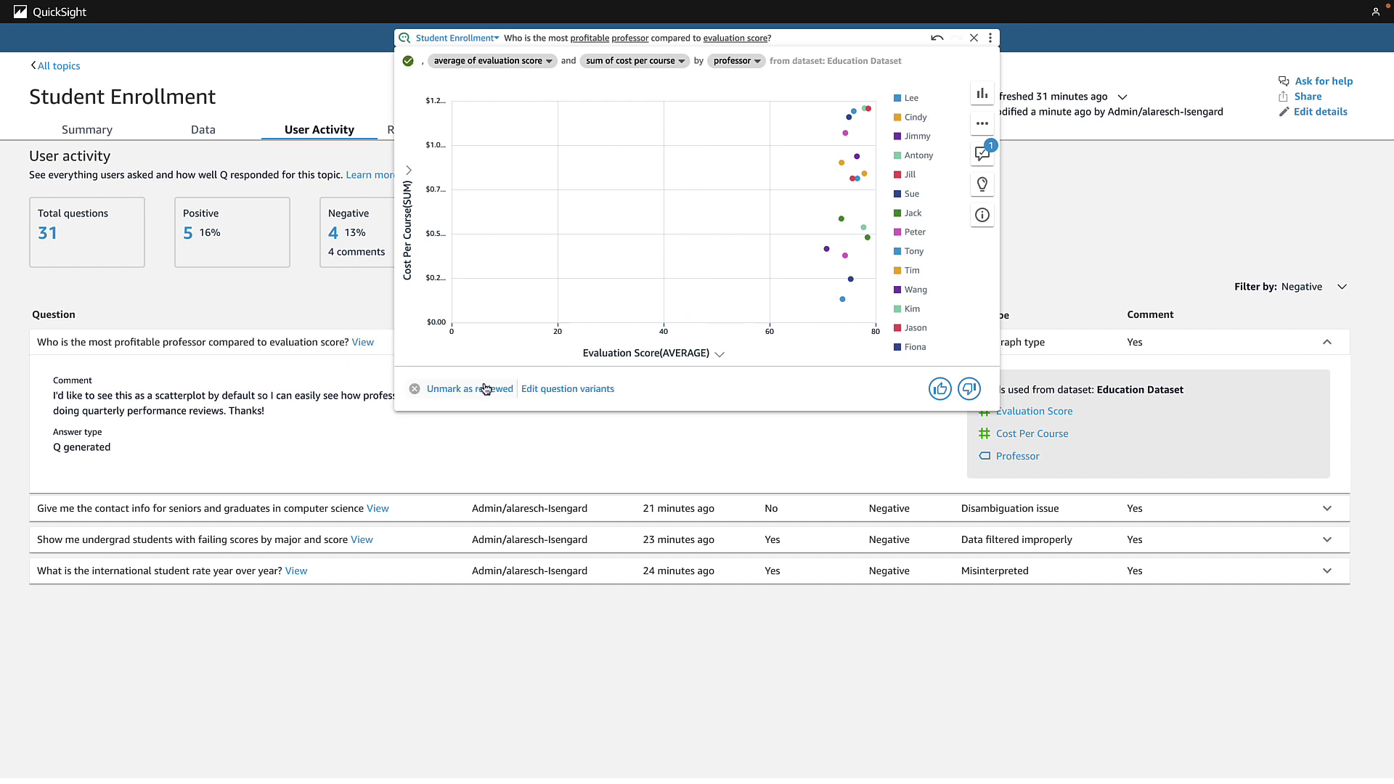